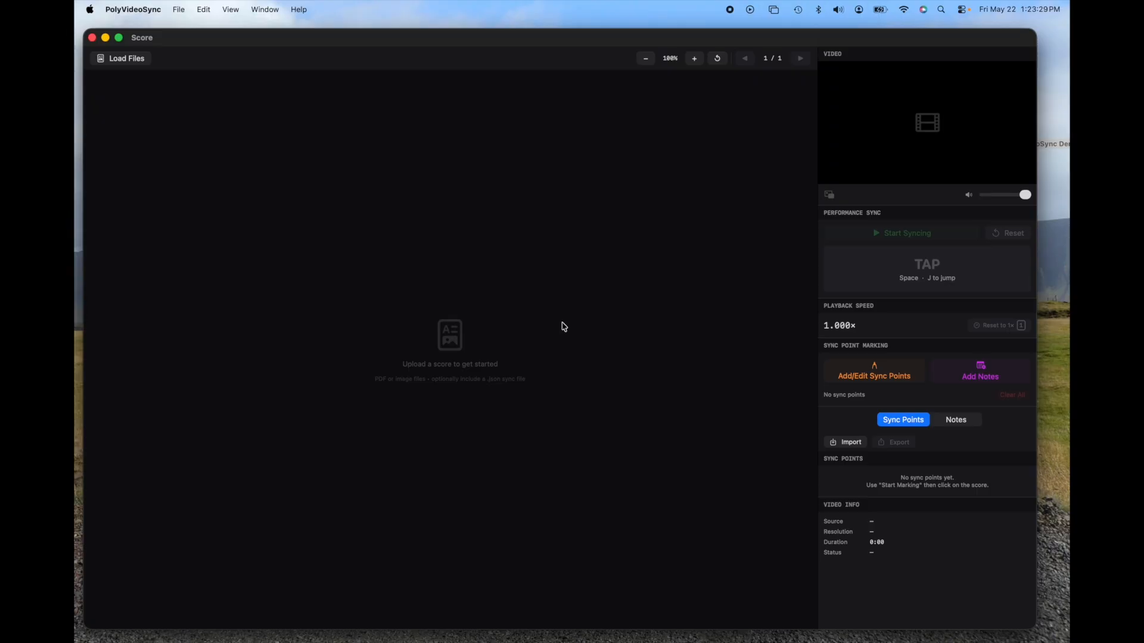
Step: Load the video "Sheltering Sky Animation for PolyVideoSync Demo.mov" together with the score "ShelteringSkyPartialScore_for PolyVideoSync Demo.pdf"
mouse_move(838, 156)
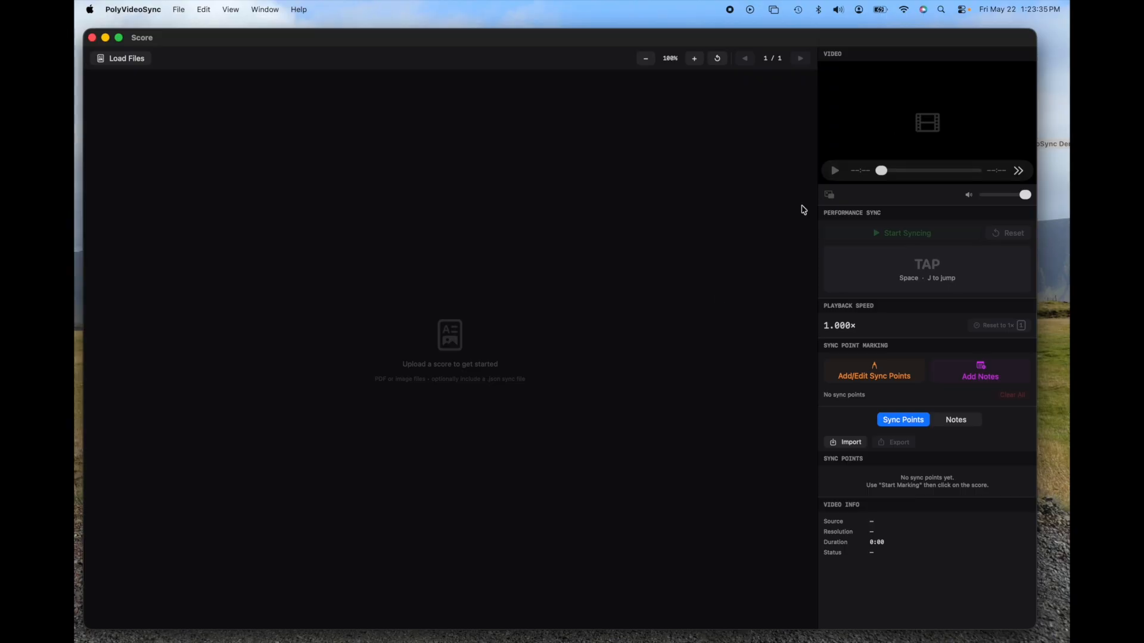
mouse_move(935, 125)
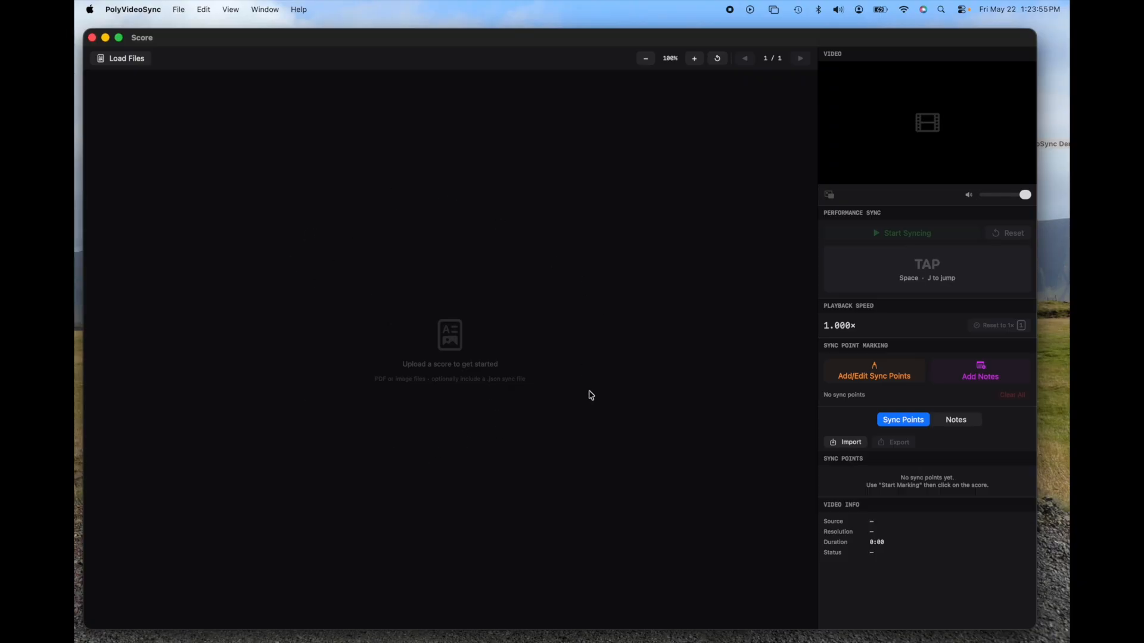
mouse_move(957, 104)
left_click(124, 61)
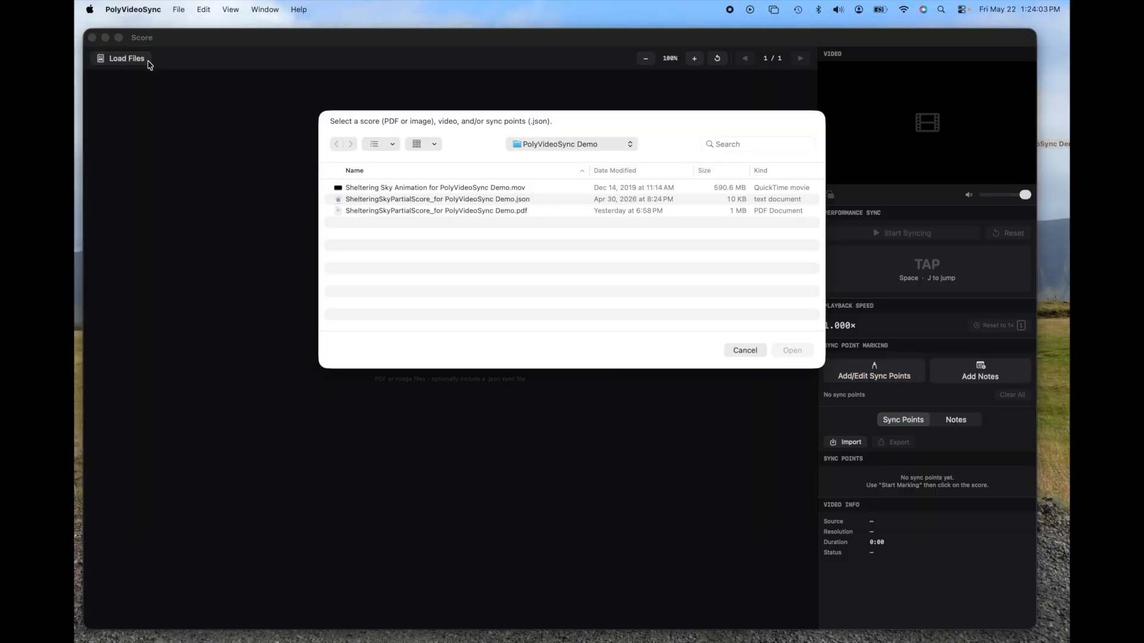
key("Down")
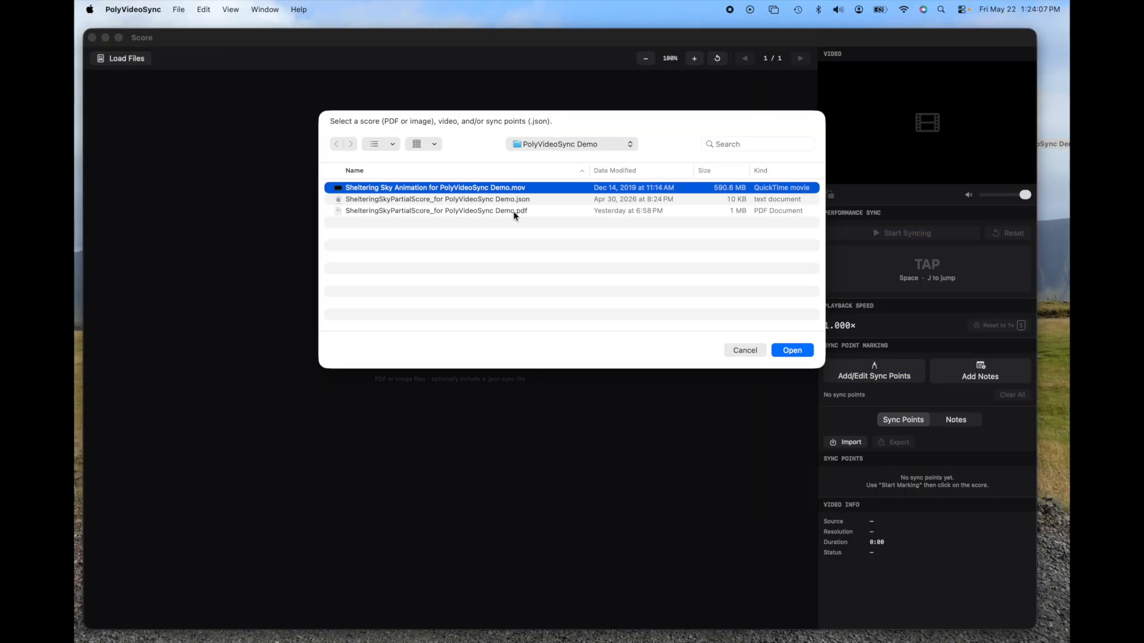
left_click(515, 212, "super")
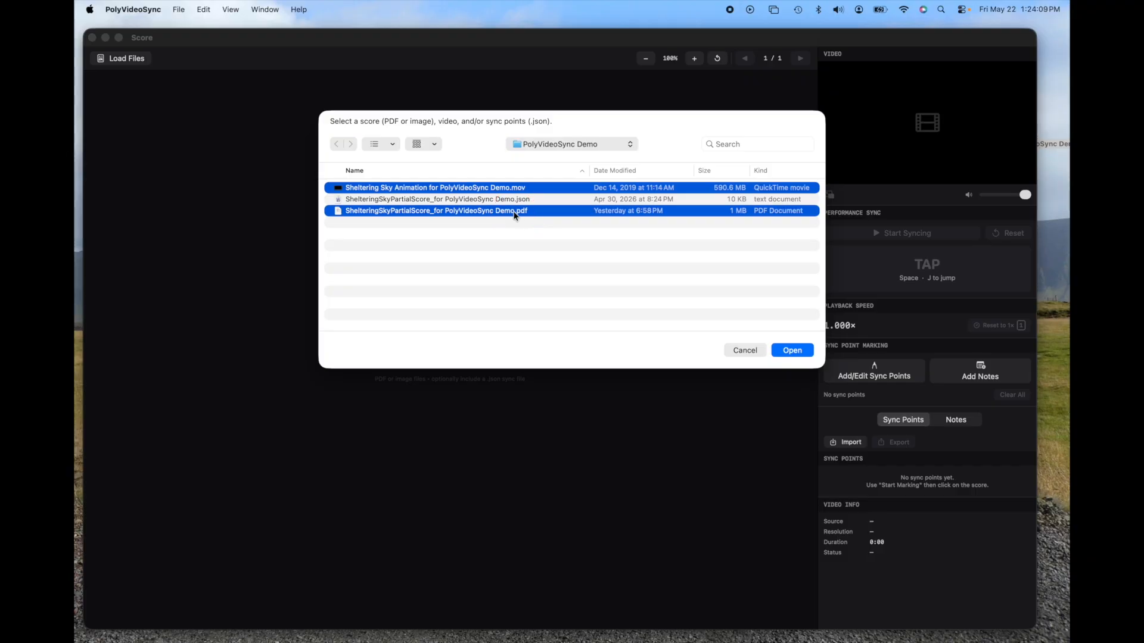
left_click(793, 351)
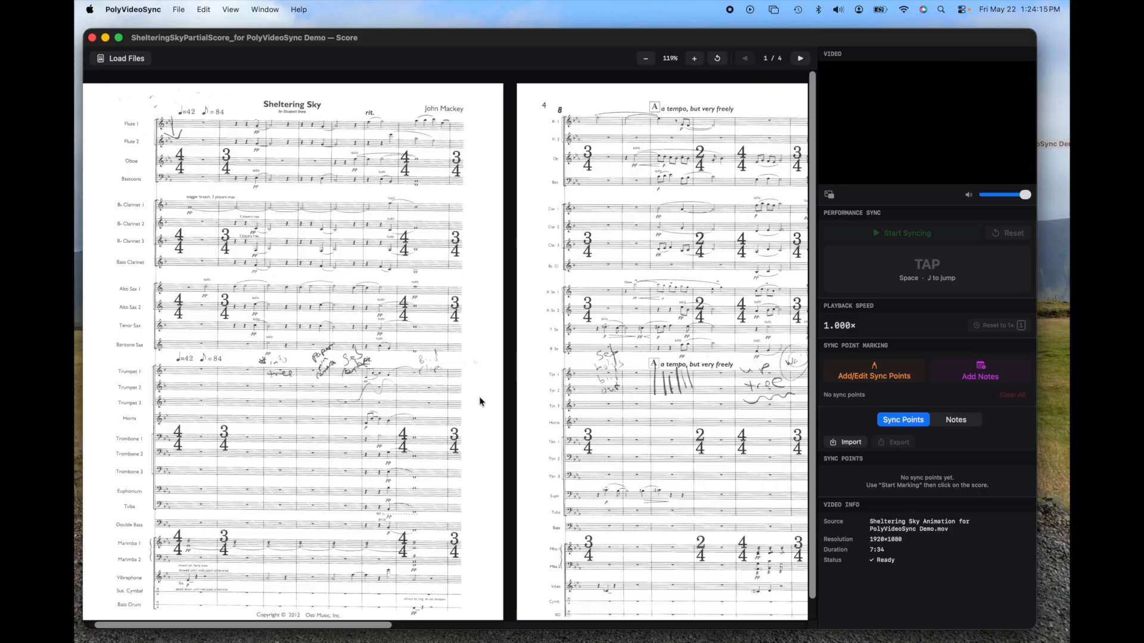
Step: Preview the loaded Sheltering Sky animation by scrubbing through different moments of its timeline
mouse_move(915, 133)
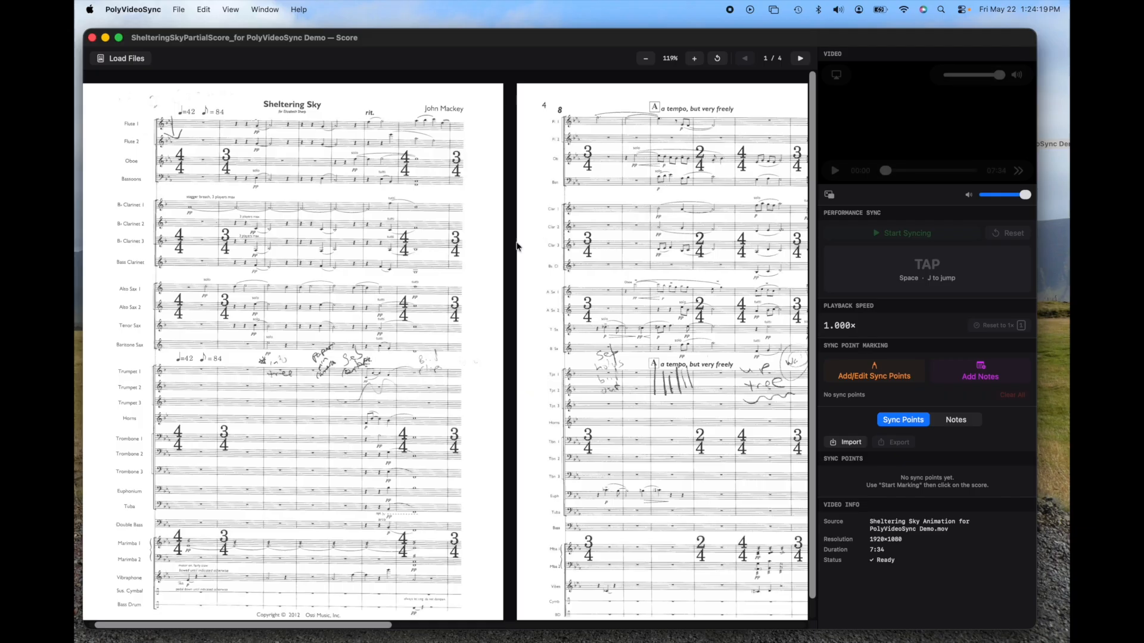
mouse_move(841, 158)
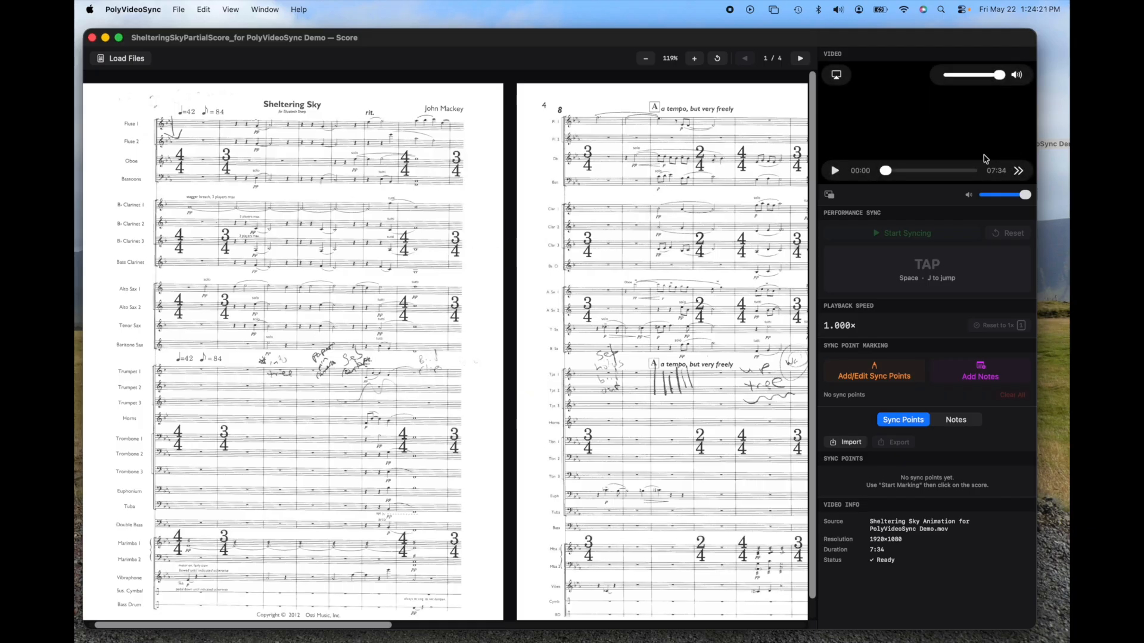
left_click(897, 171)
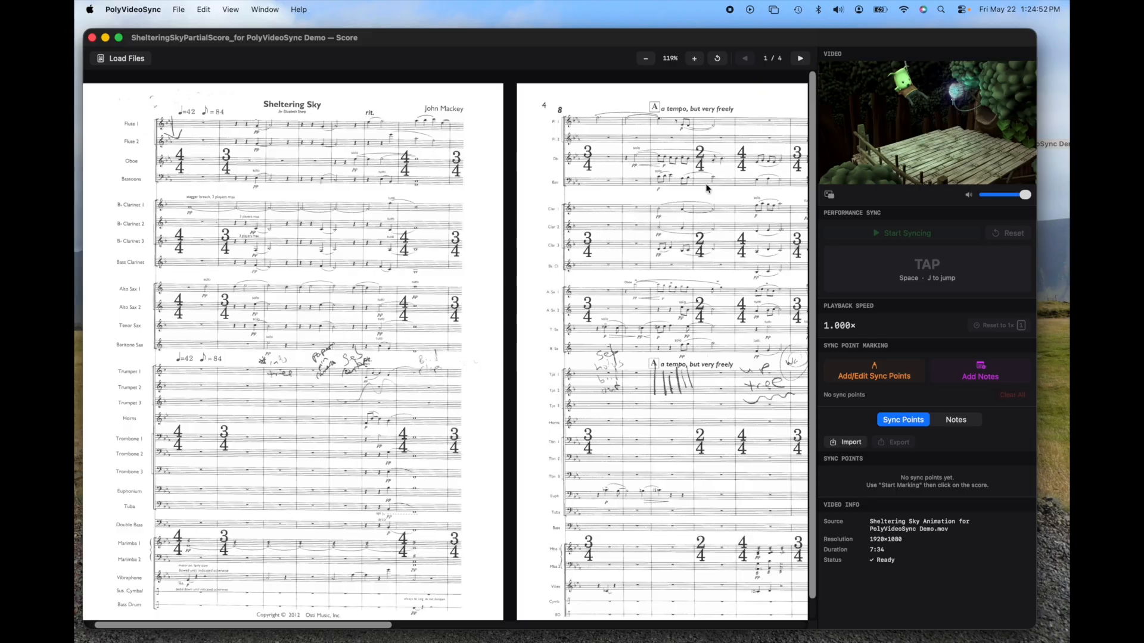
mouse_move(992, 154)
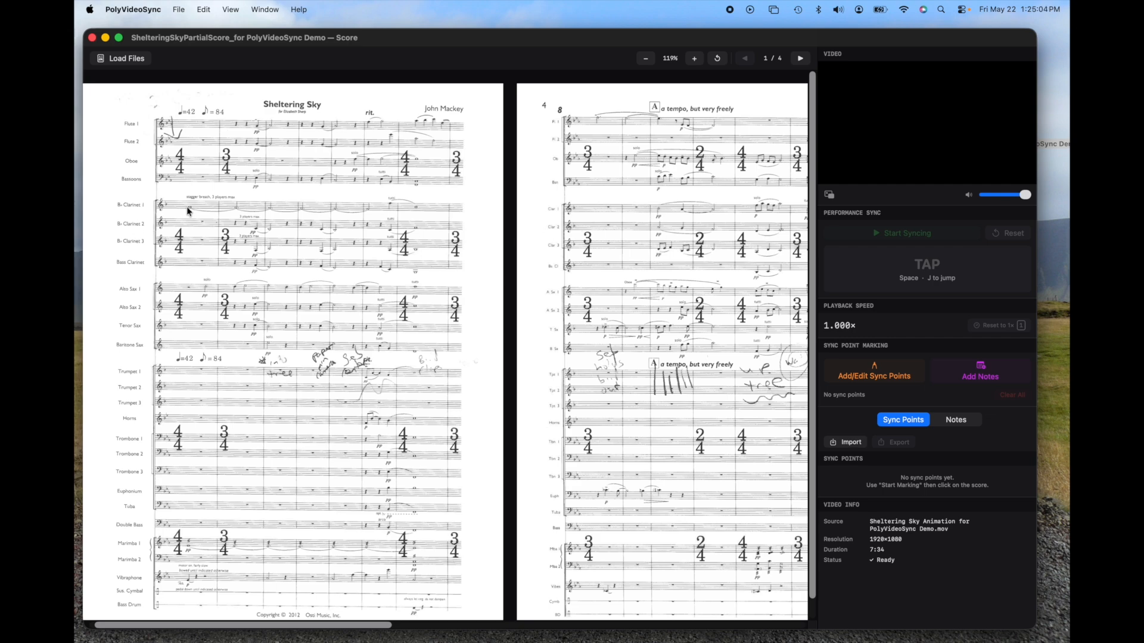
mouse_move(845, 172)
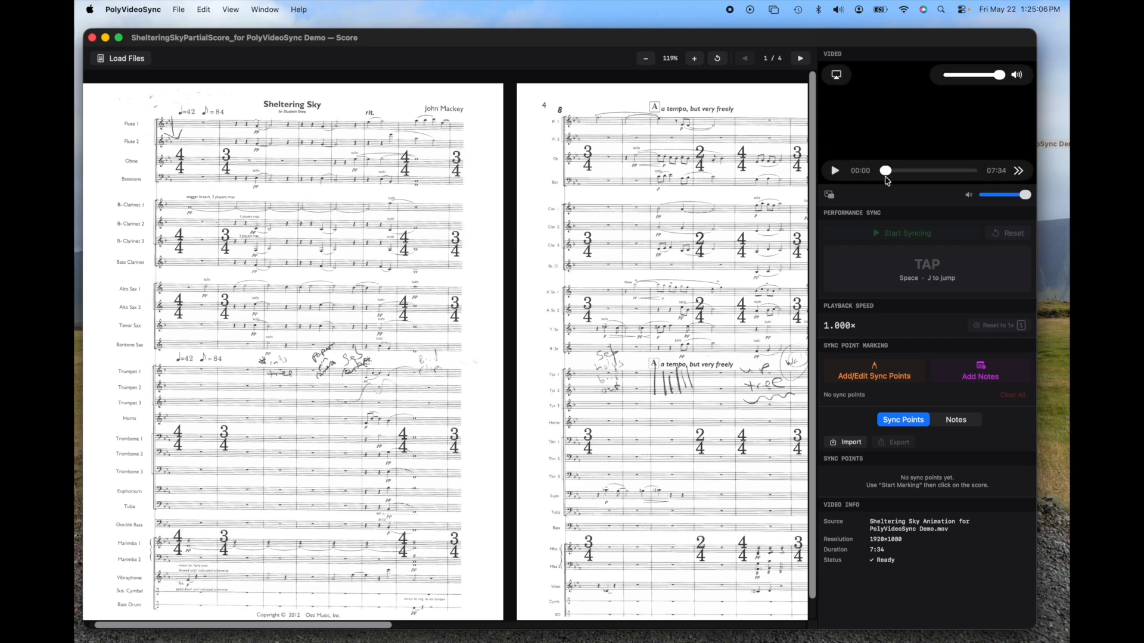
left_click_drag(885, 179, 889, 173)
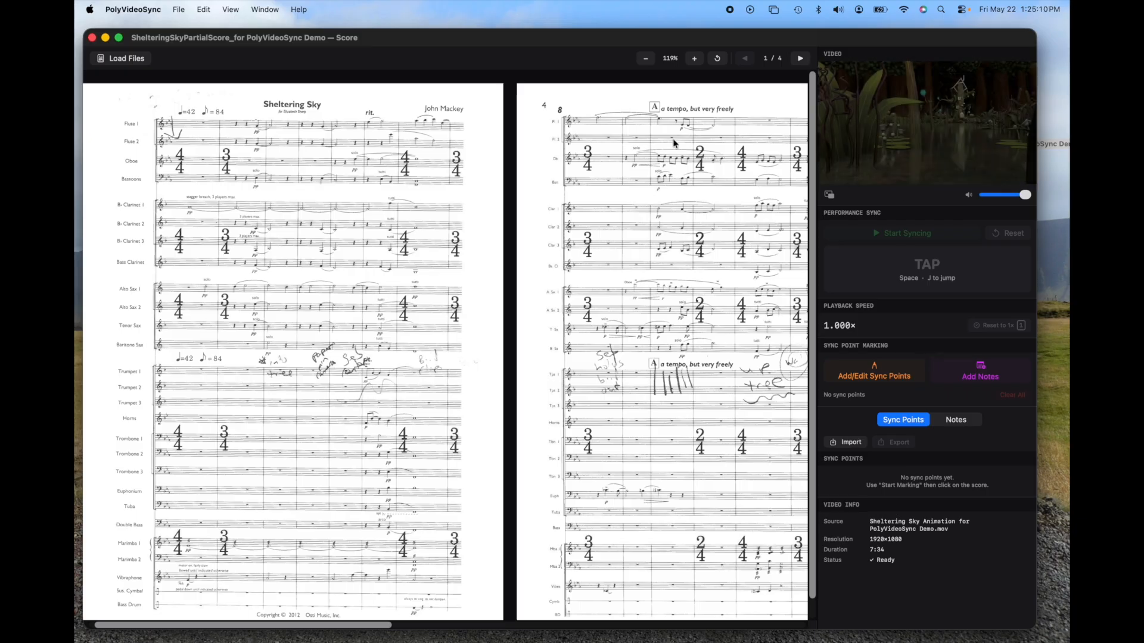
Step: With sync point marking on and the video at its start, place the first sync point at 0.00 s in the first page's outer margin
left_click(892, 173)
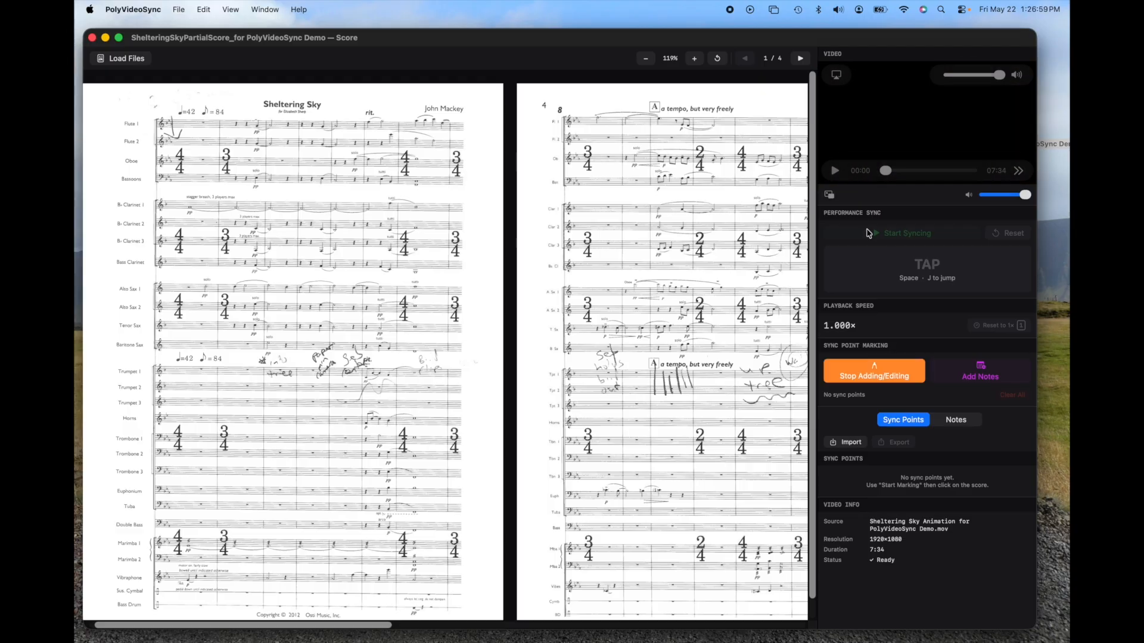
left_click(899, 172)
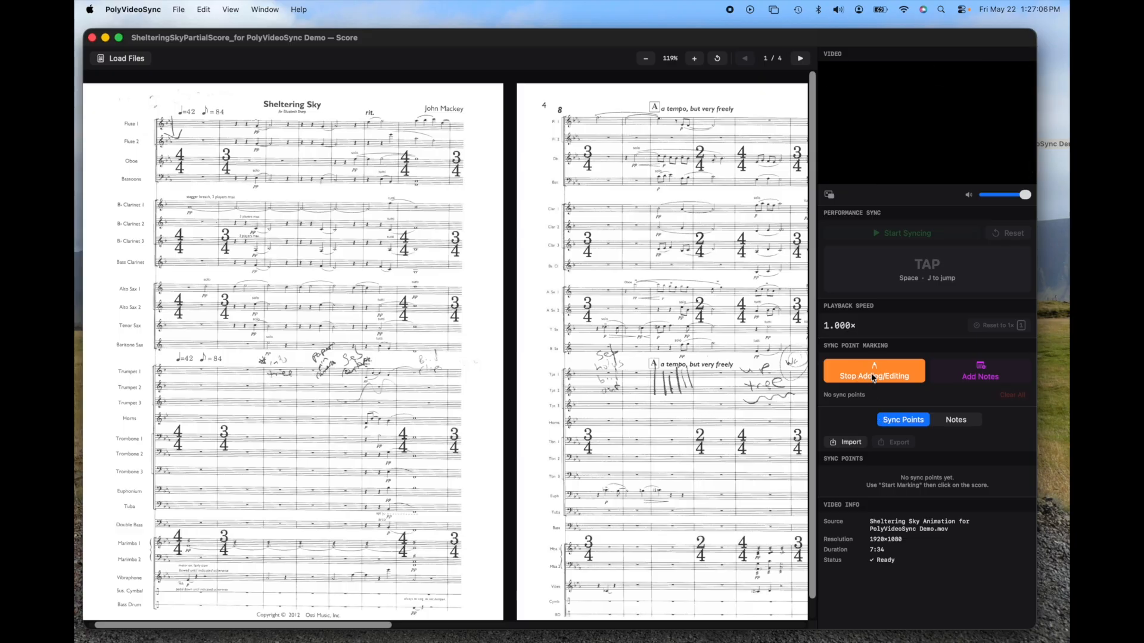
left_click(88, 192)
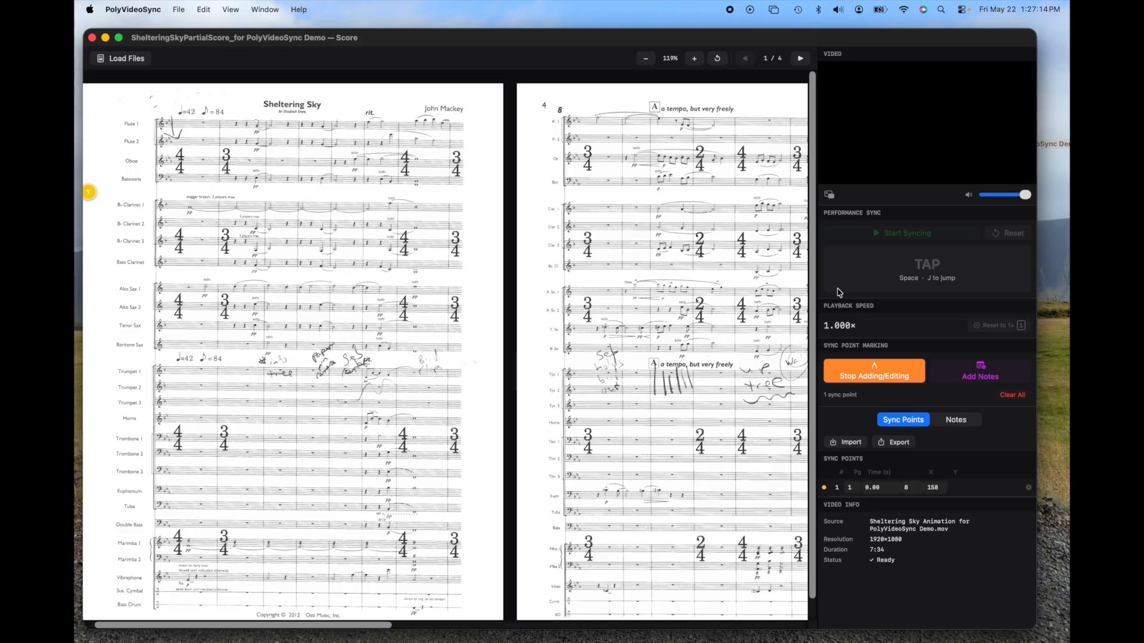
Step: Play the video and mark the seven measures of the first score page in time, adding sync points 2 to 8 from 15.20 to 43.00 s
mouse_move(835, 170)
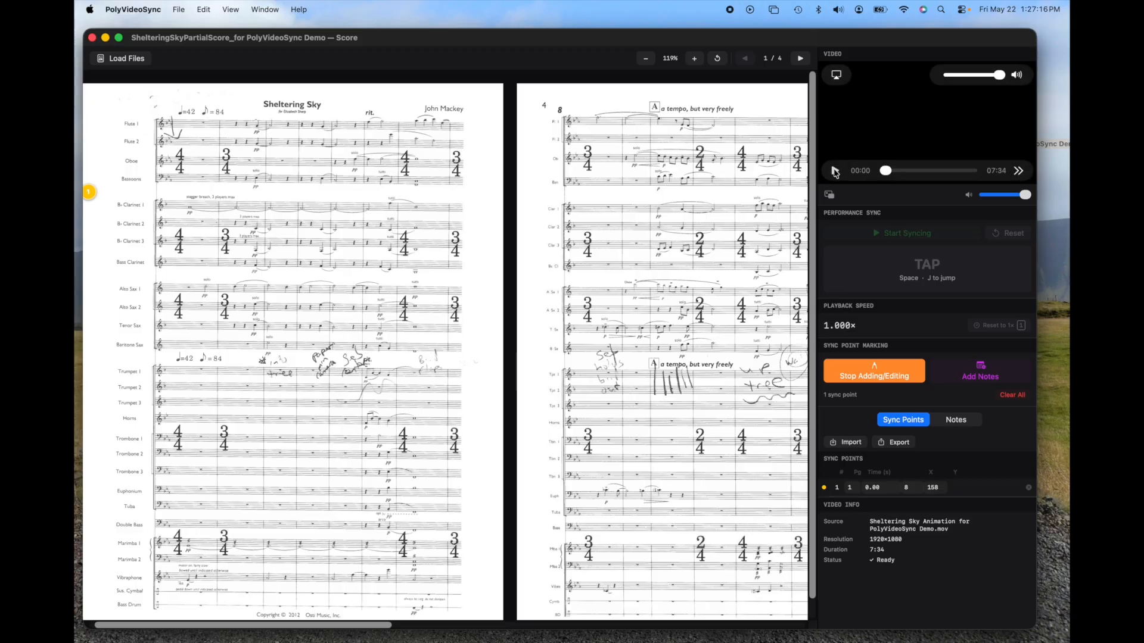
left_click(836, 172)
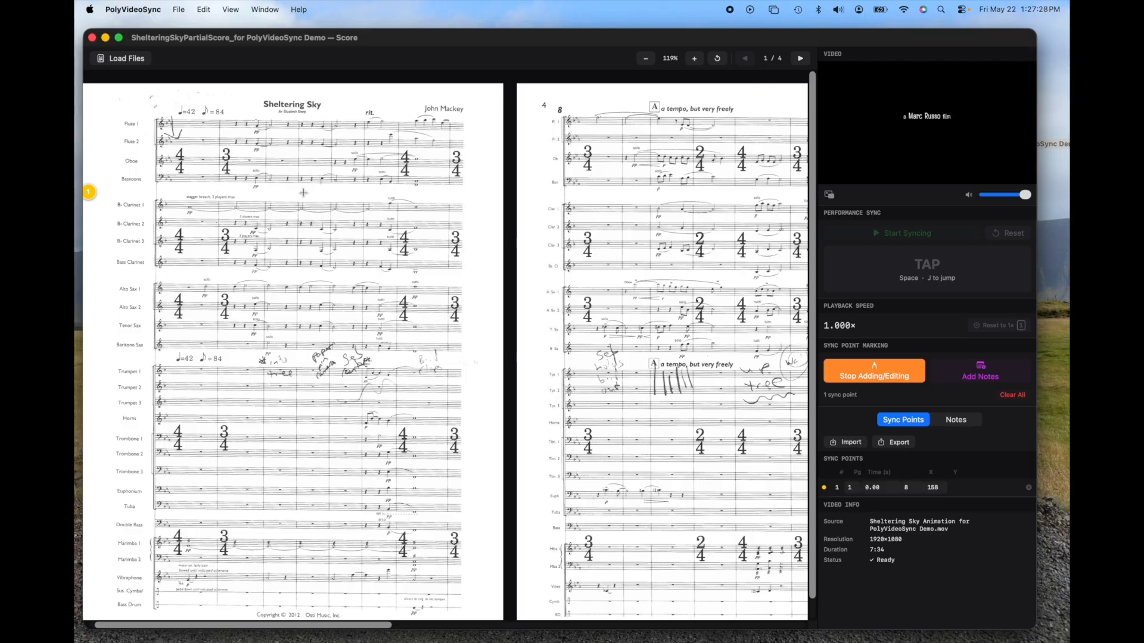
left_click(180, 191)
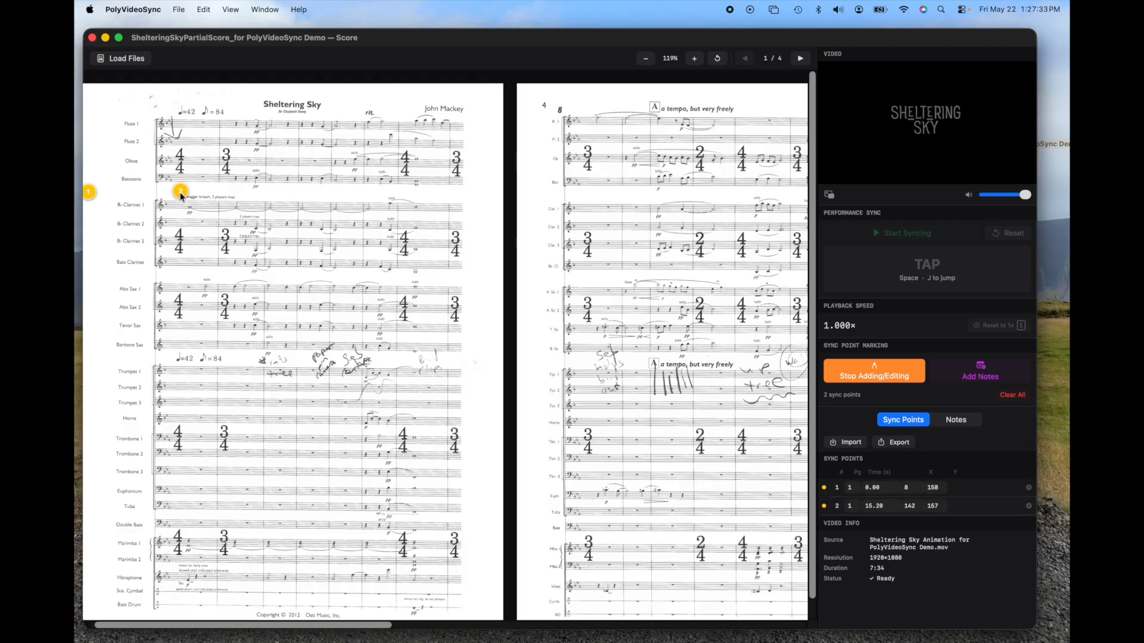
left_click(230, 191)
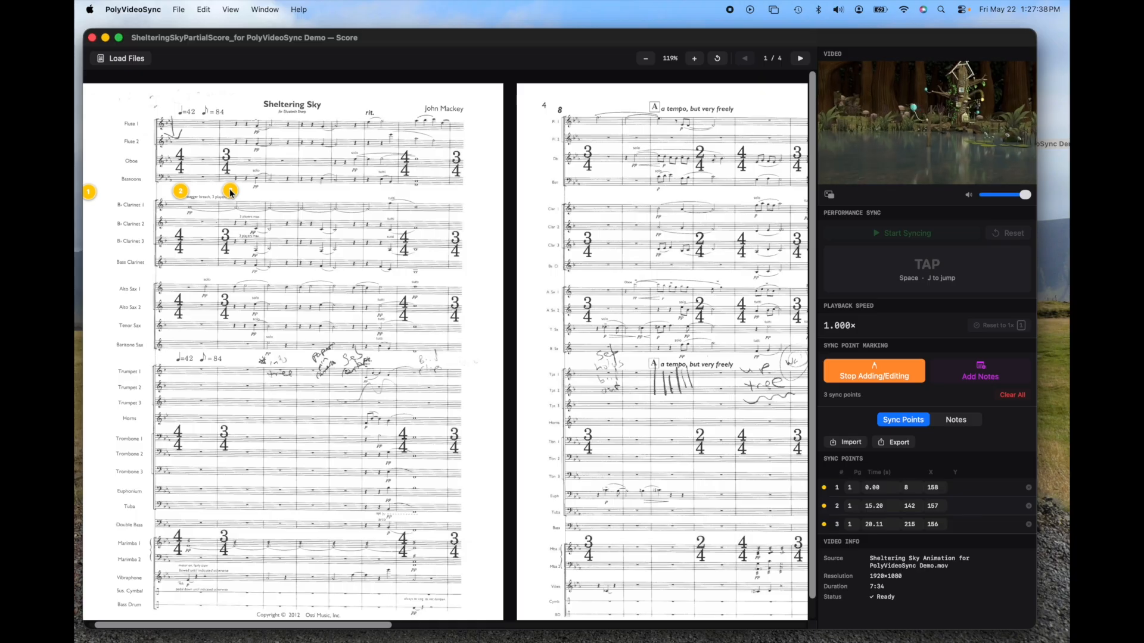
left_click(271, 193)
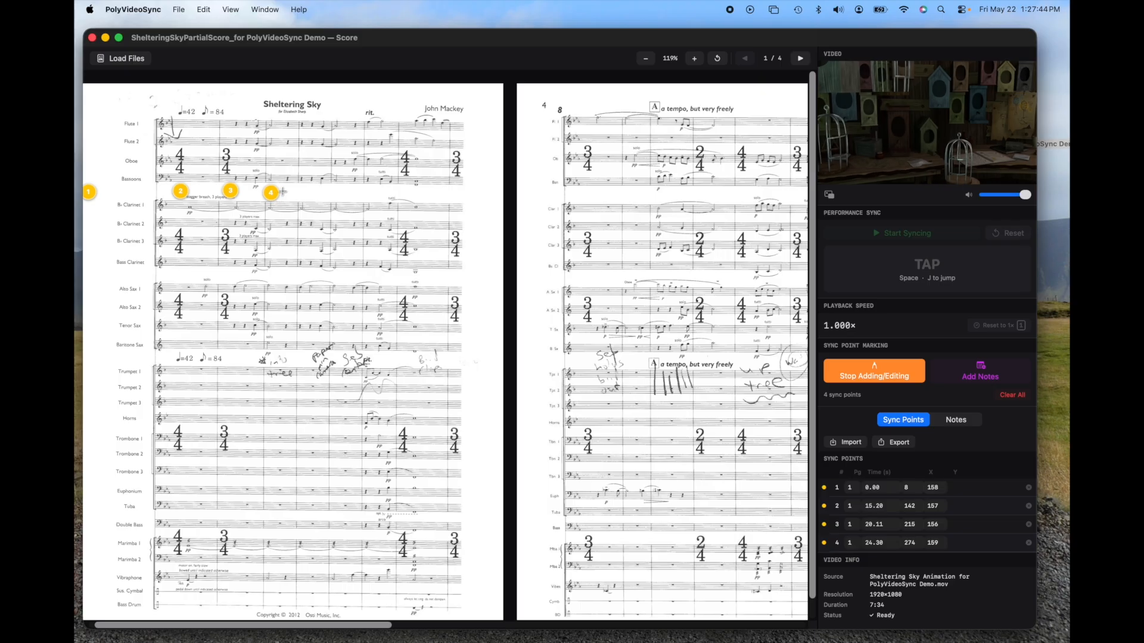
left_click(302, 190)
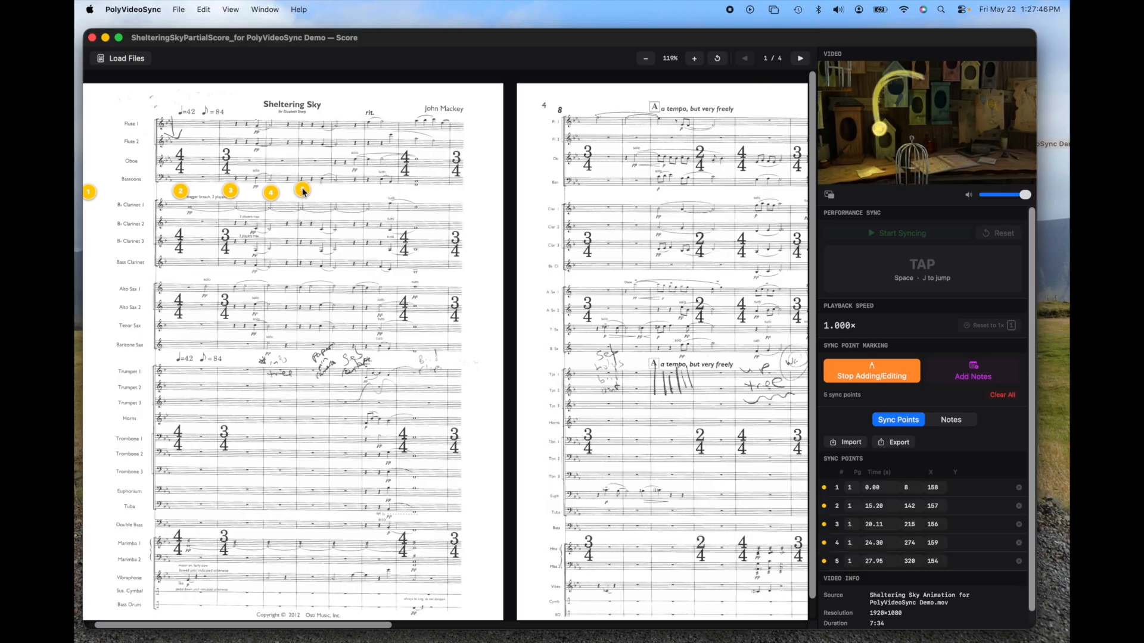
left_click(335, 193)
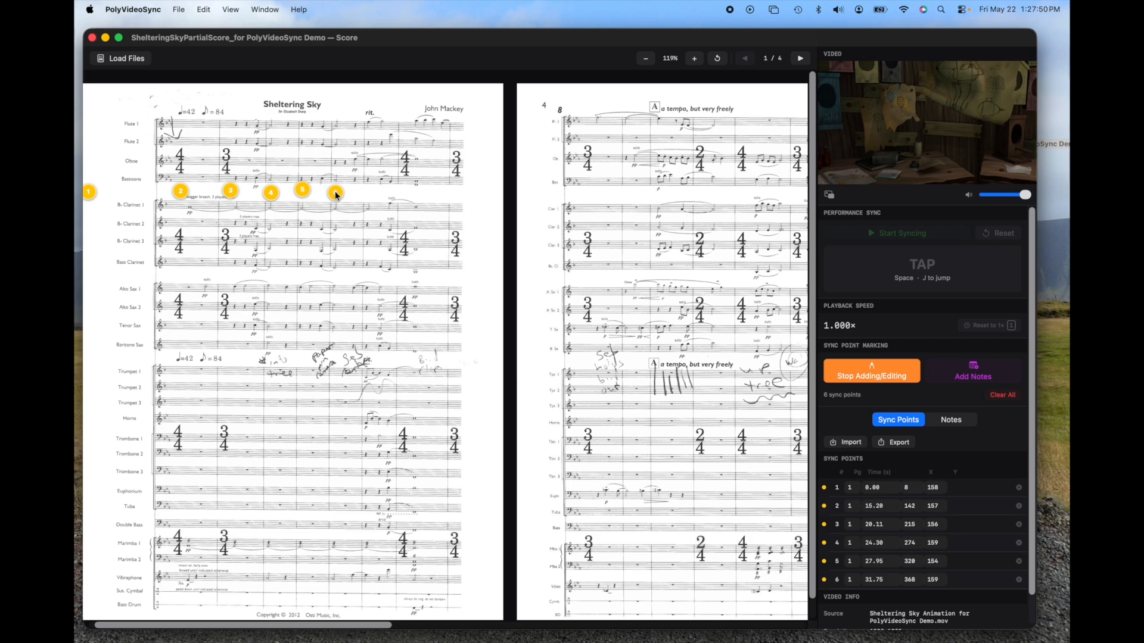
left_click(369, 194)
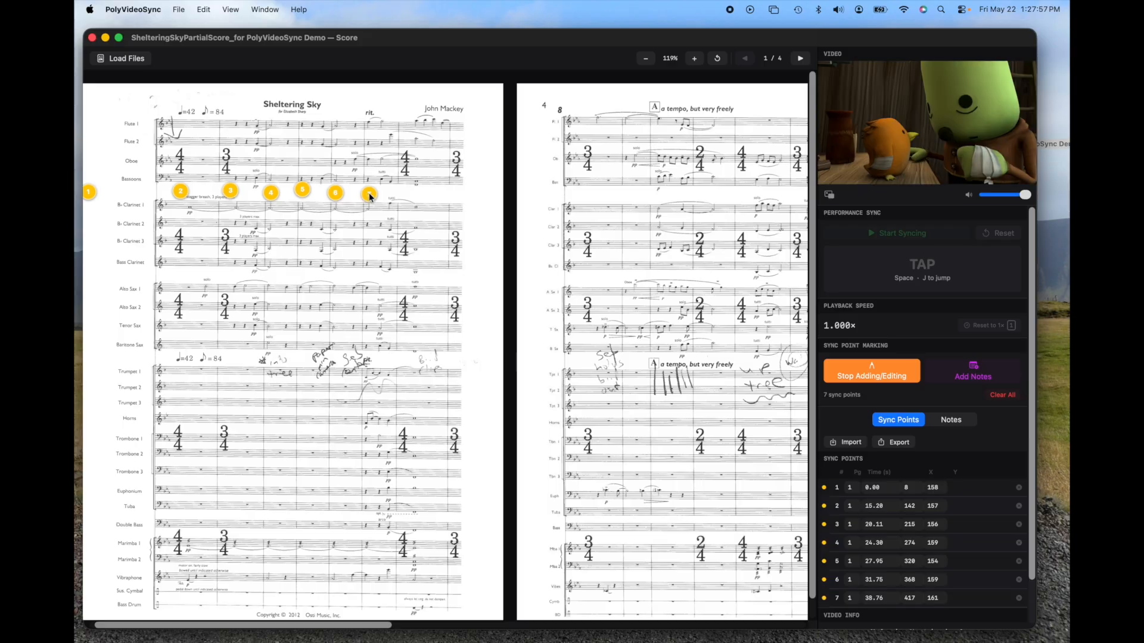
left_click(407, 194)
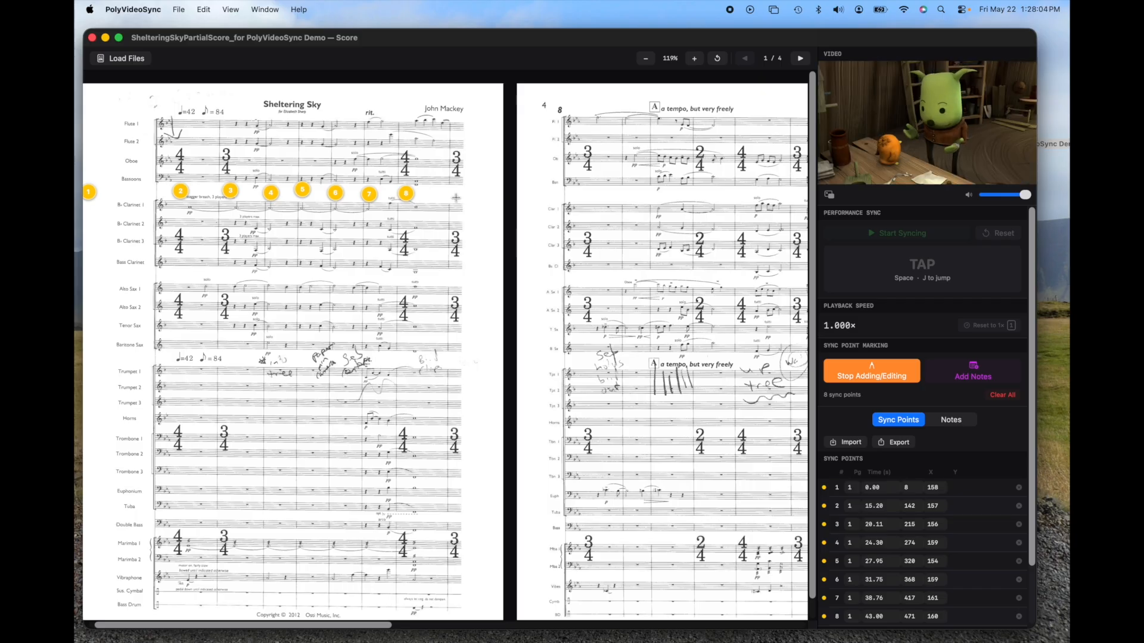
Step: Add sync points 9 to 11 on the first three measures of the second score page as the video plays
left_click(581, 199)
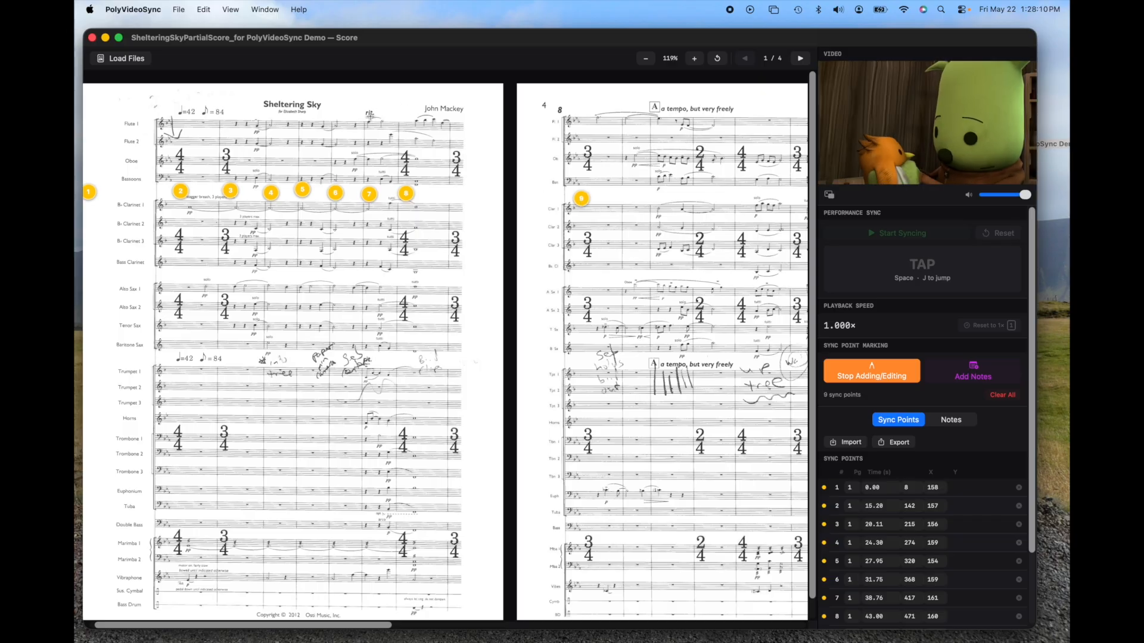
left_click(626, 197)
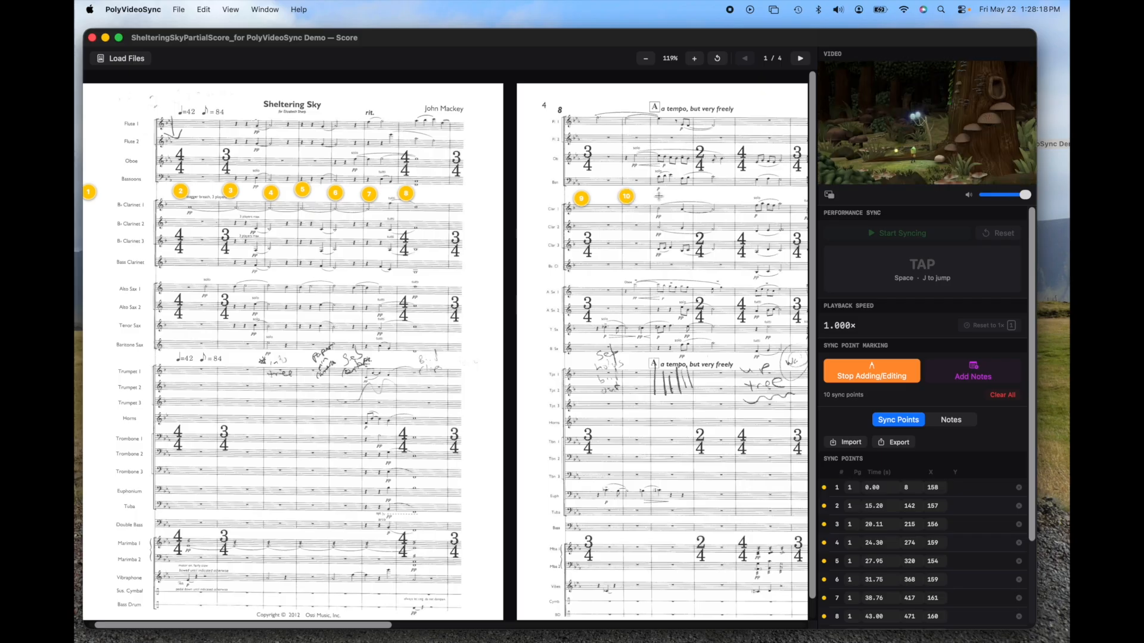
left_click(659, 196)
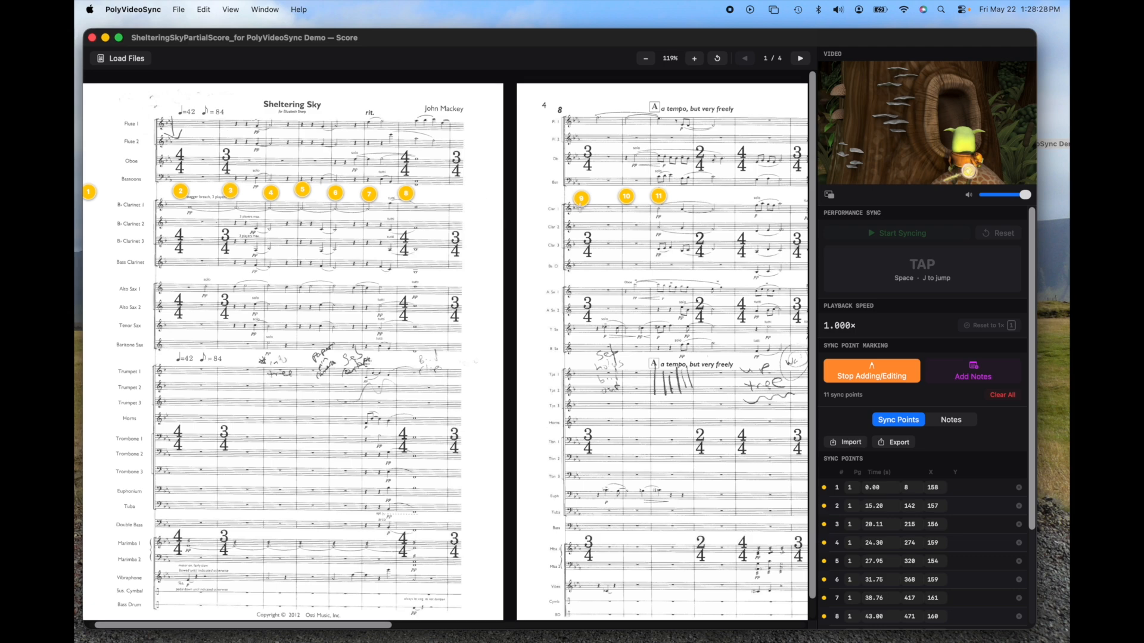
Step: Set the time of sync point 2 to 14.50 s
left_click(179, 191)
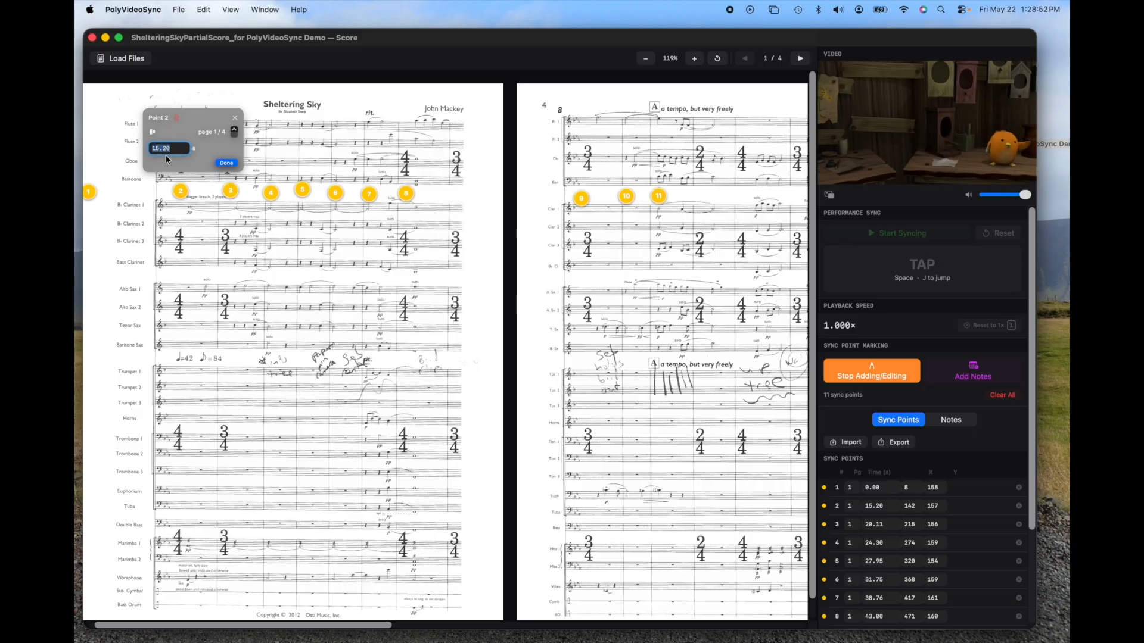
left_click(180, 190)
left_click(180, 191)
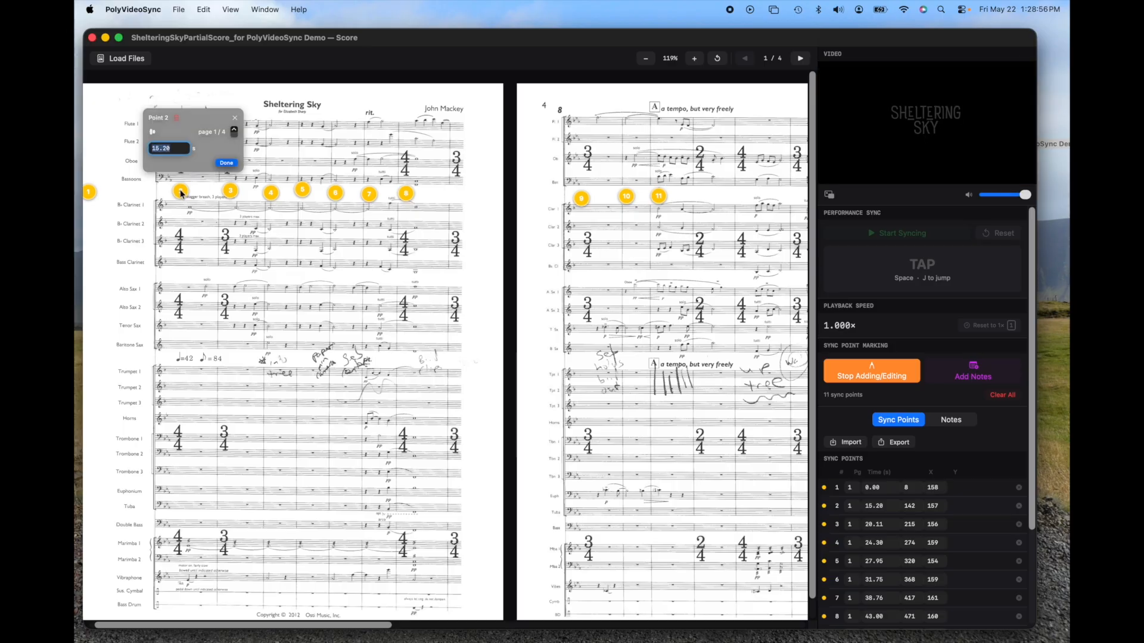
type("15.10")
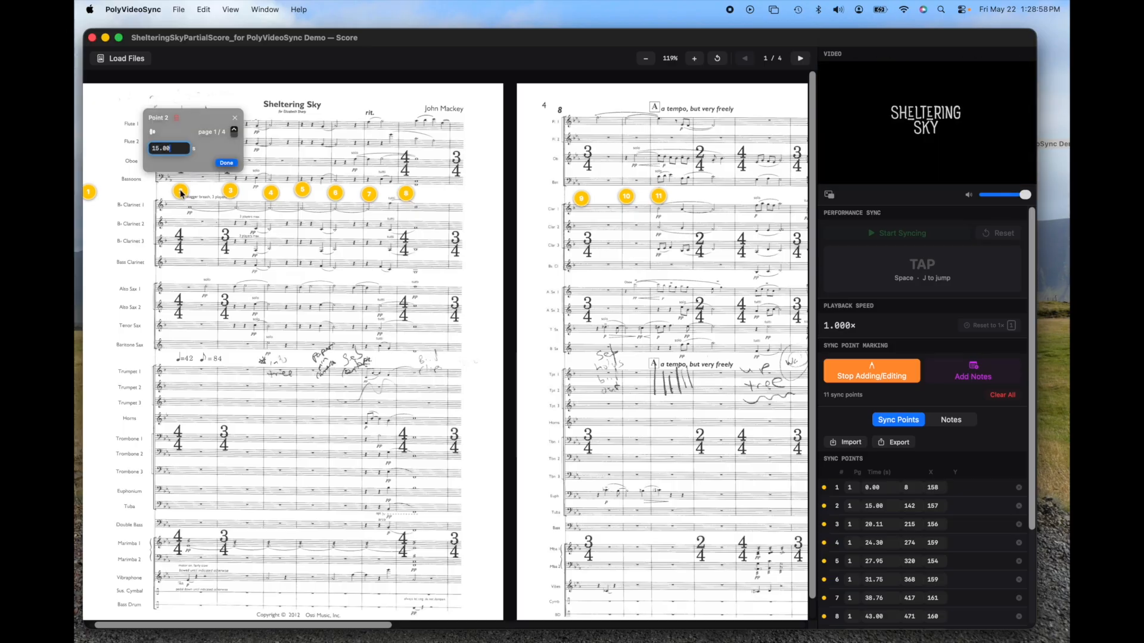
key("Down")
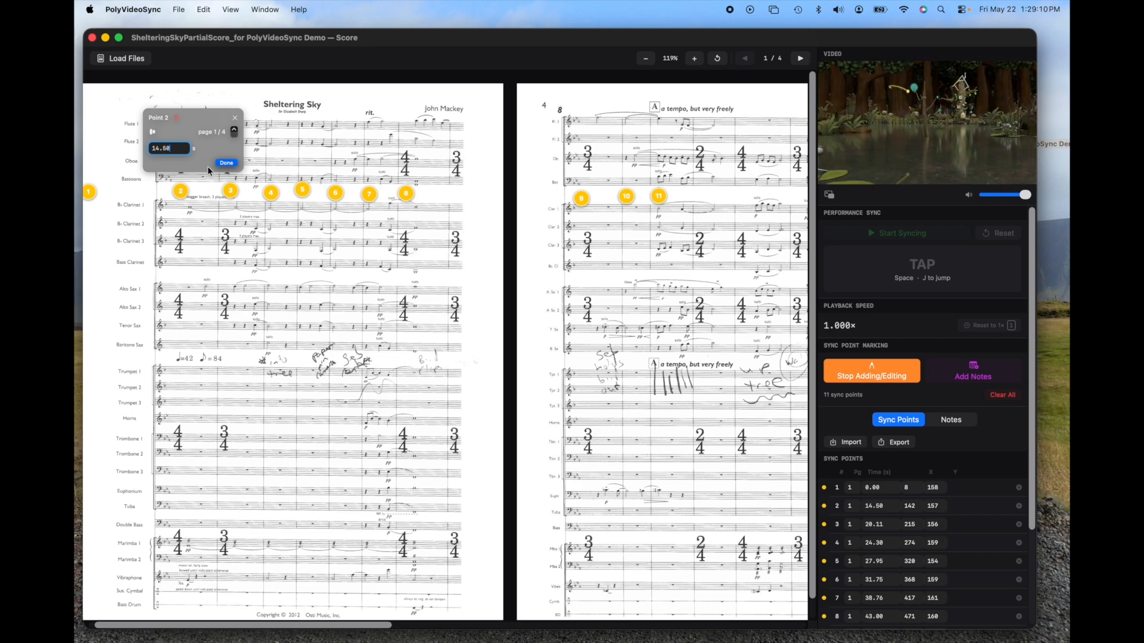
Step: Set the time of sync point 3 to 20.01 s and that of sync point 4 to 24.00 s
left_click(229, 191)
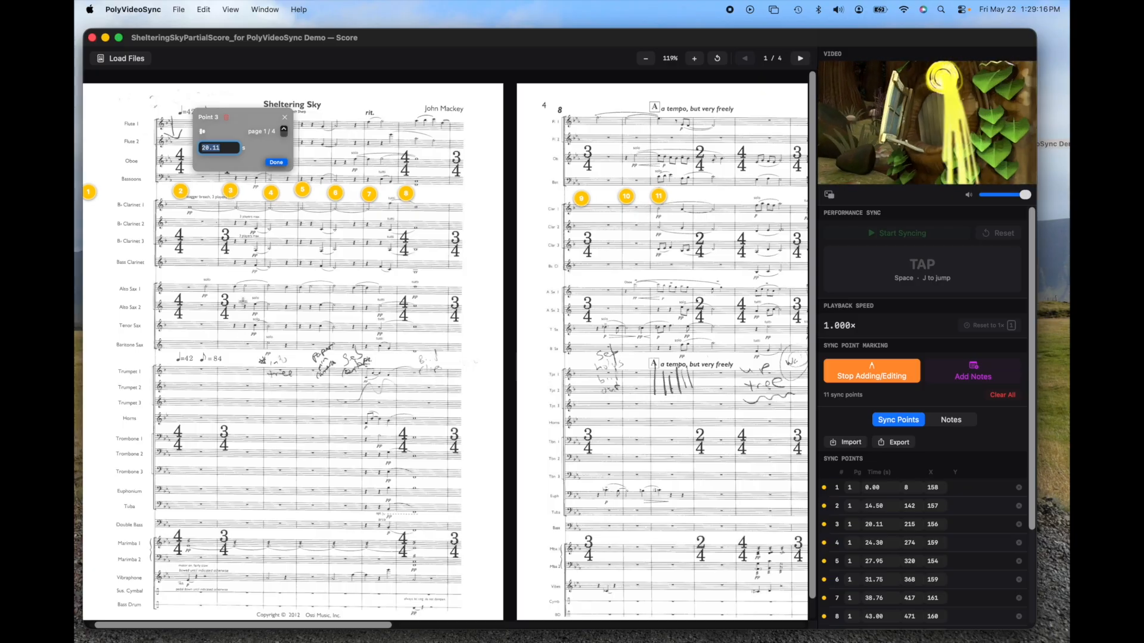
type("20.01")
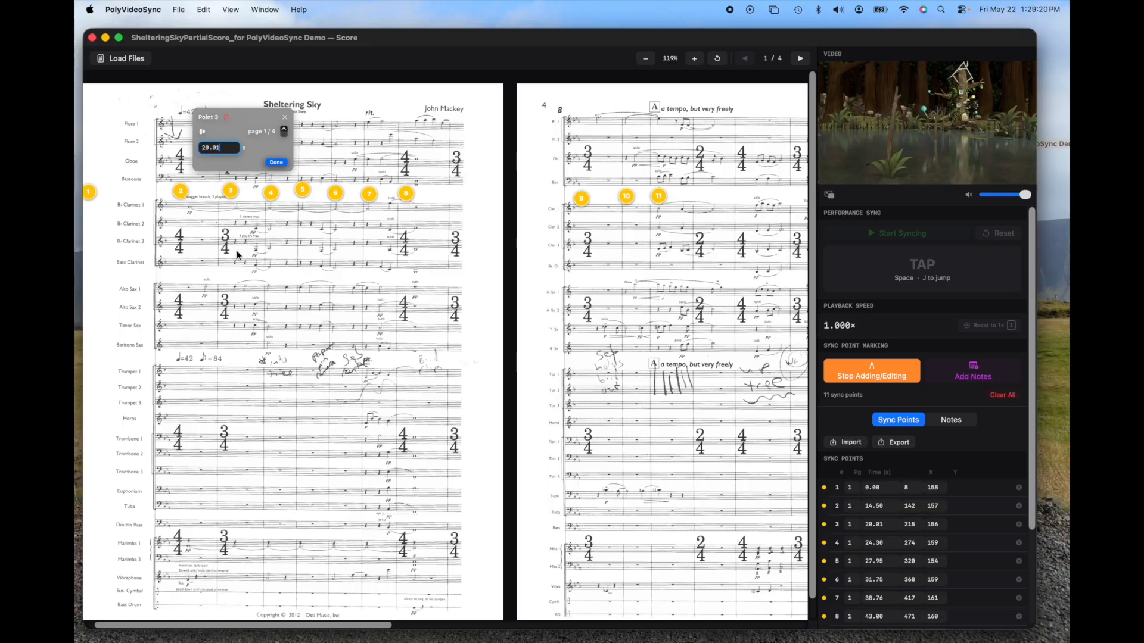
key("Tab")
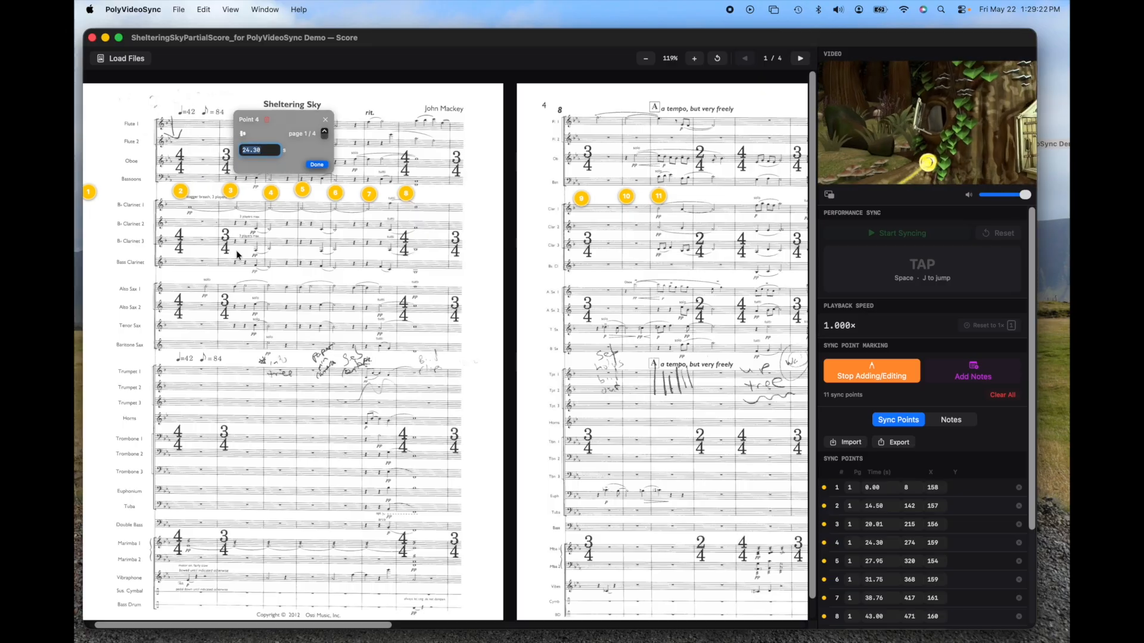
type("24.20")
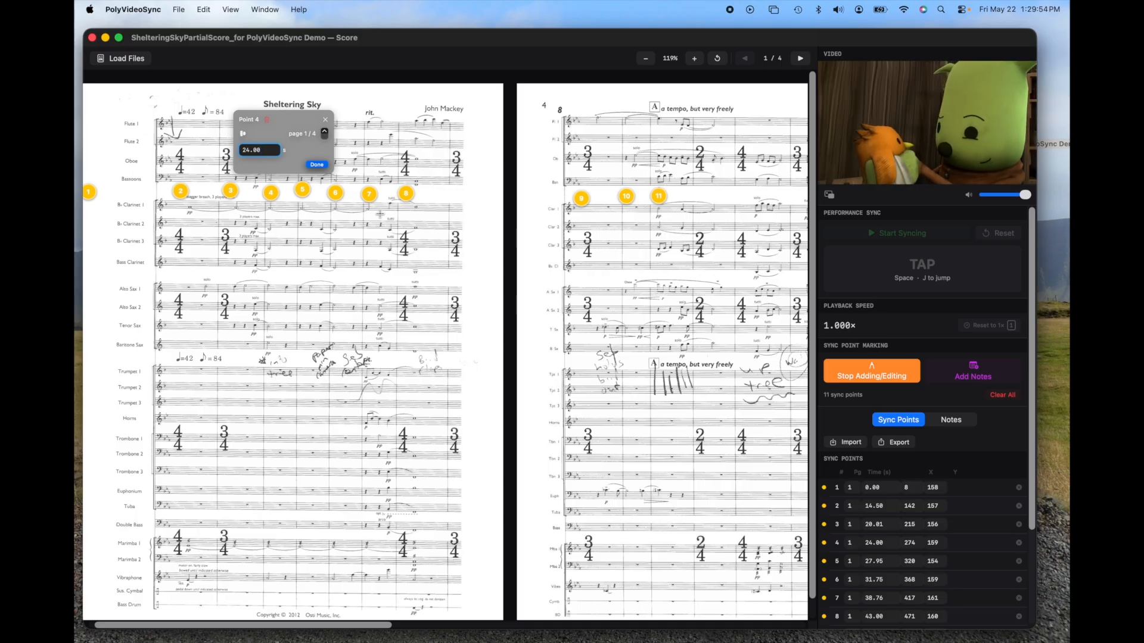
Step: Play the video from sync points 2, 3, 4 and 5 in turn to check their timing
left_click(177, 188)
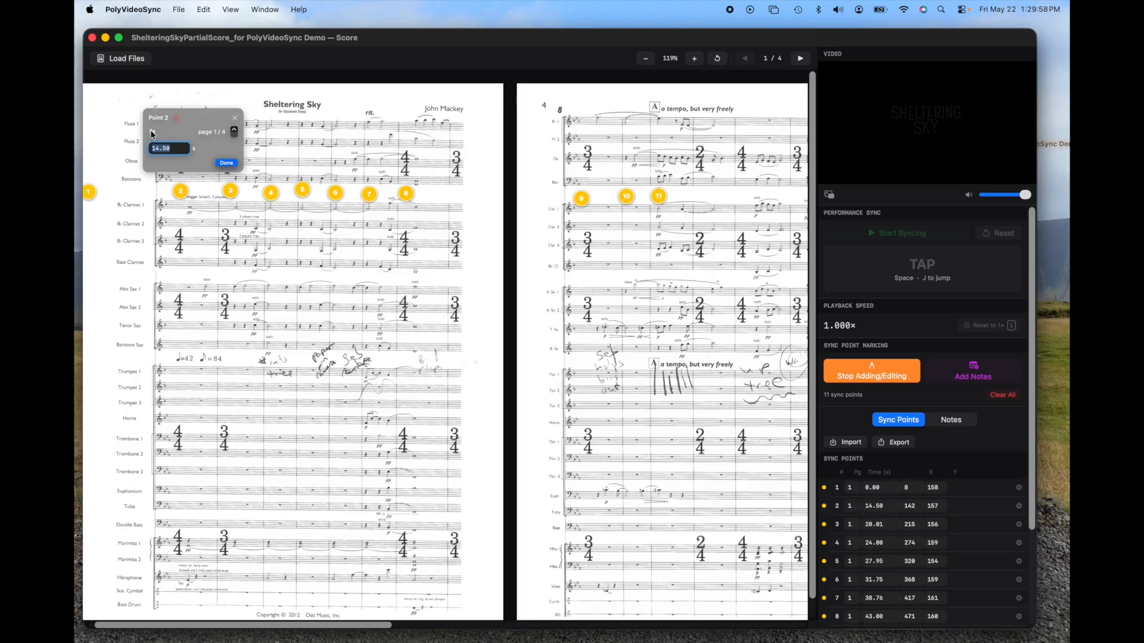
left_click(230, 189)
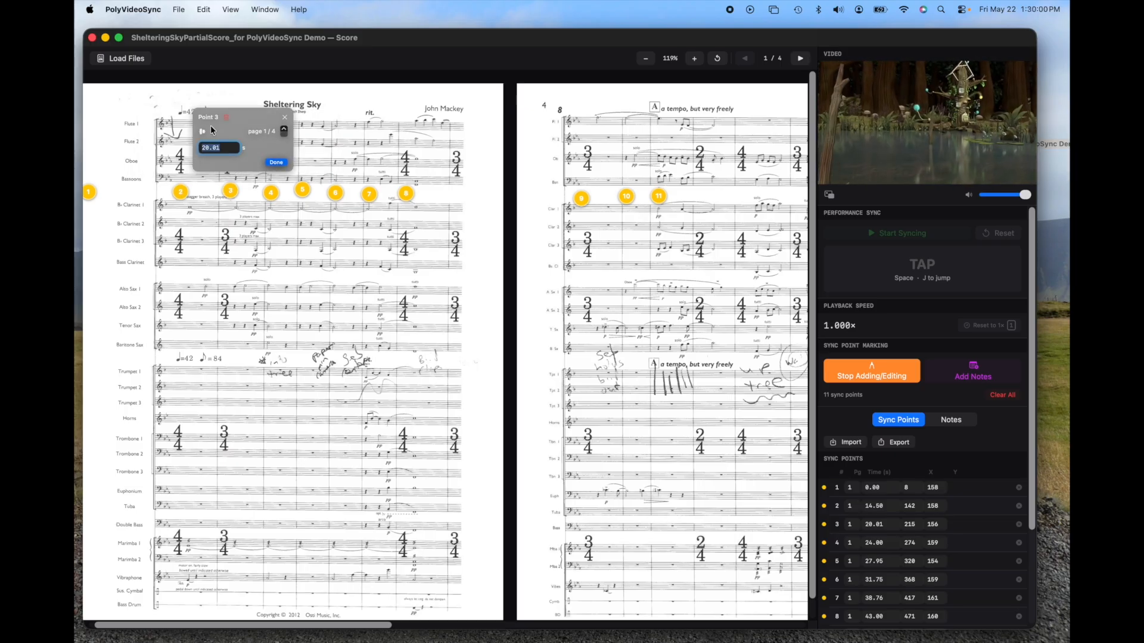
left_click(270, 192)
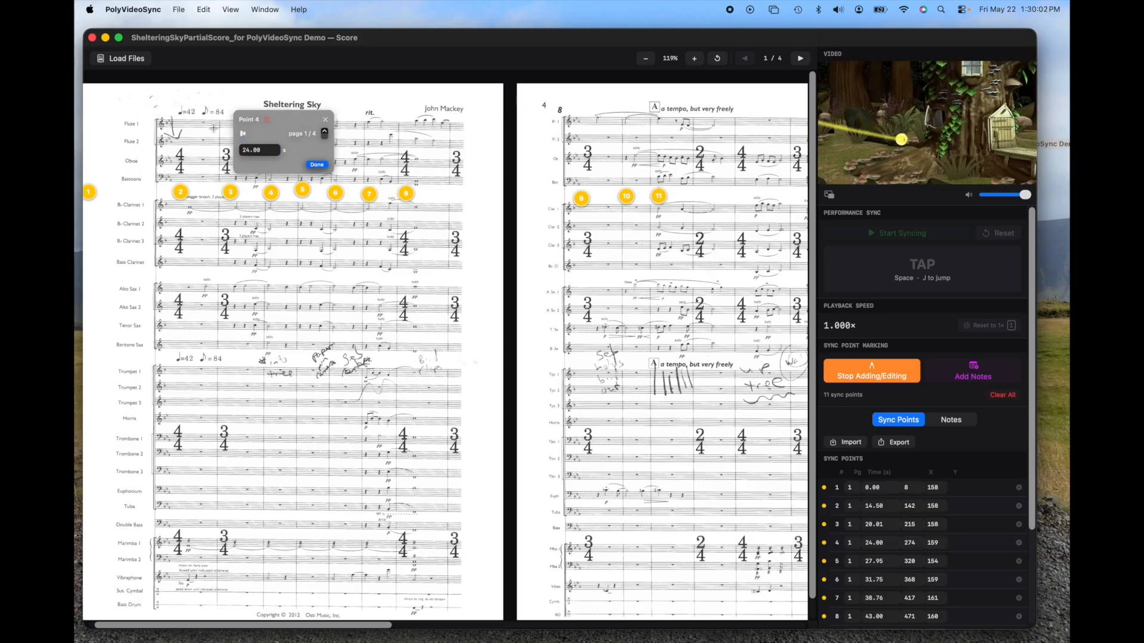
left_click(243, 134)
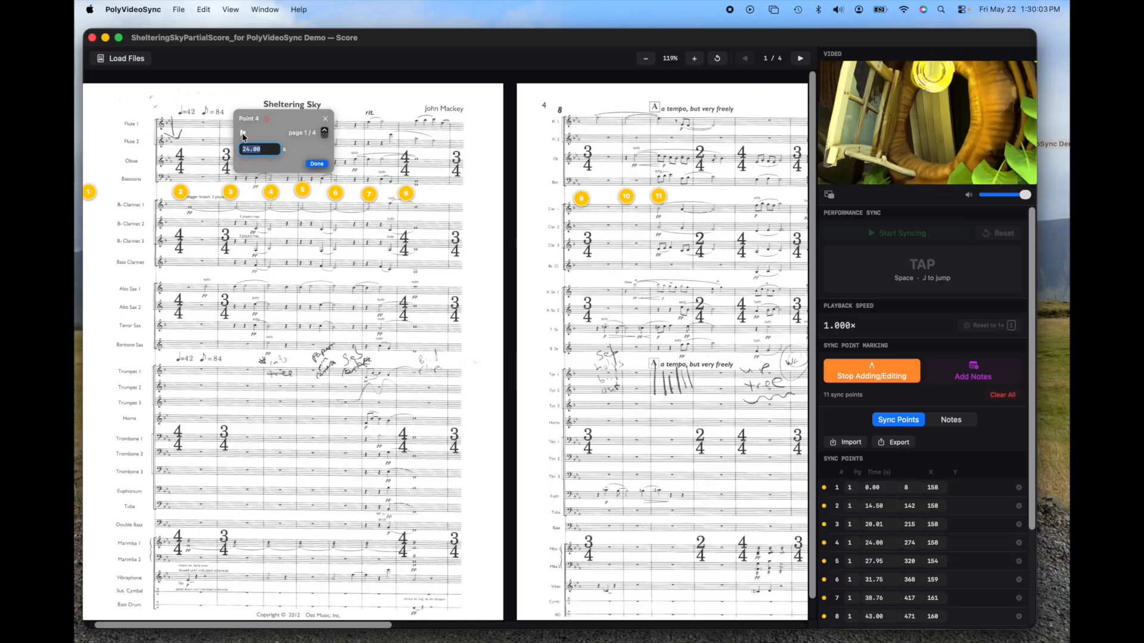
left_click(302, 191)
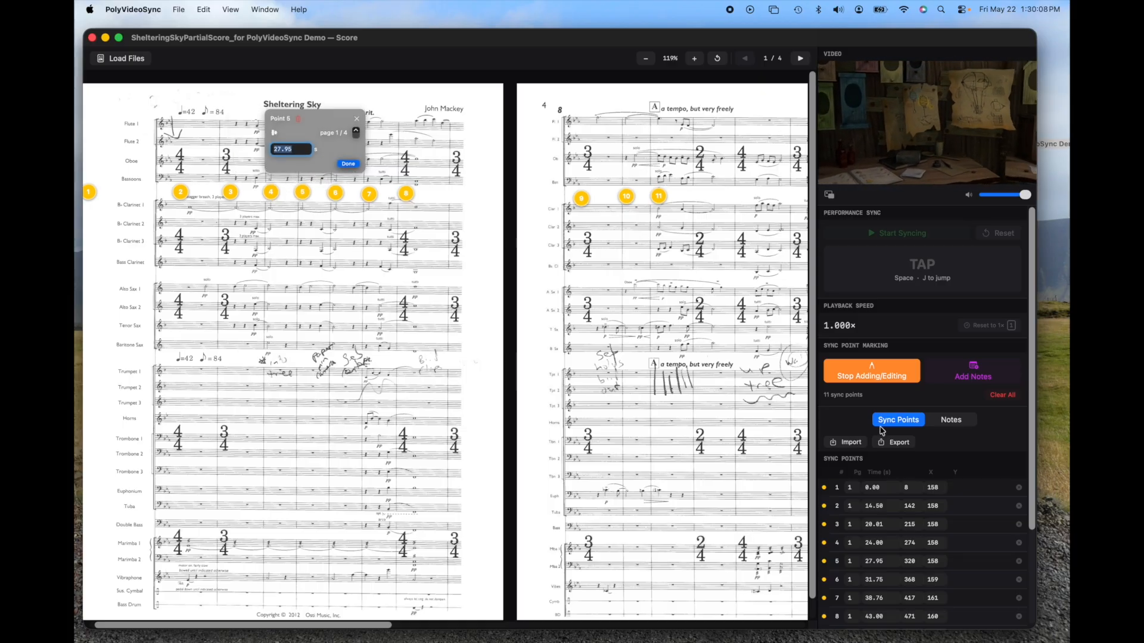
Step: View the export options for the sync points without saving, and import the sync points from SheltieringSkyPartialScore_for PolyVideoSync Demo.json
left_click(899, 444)
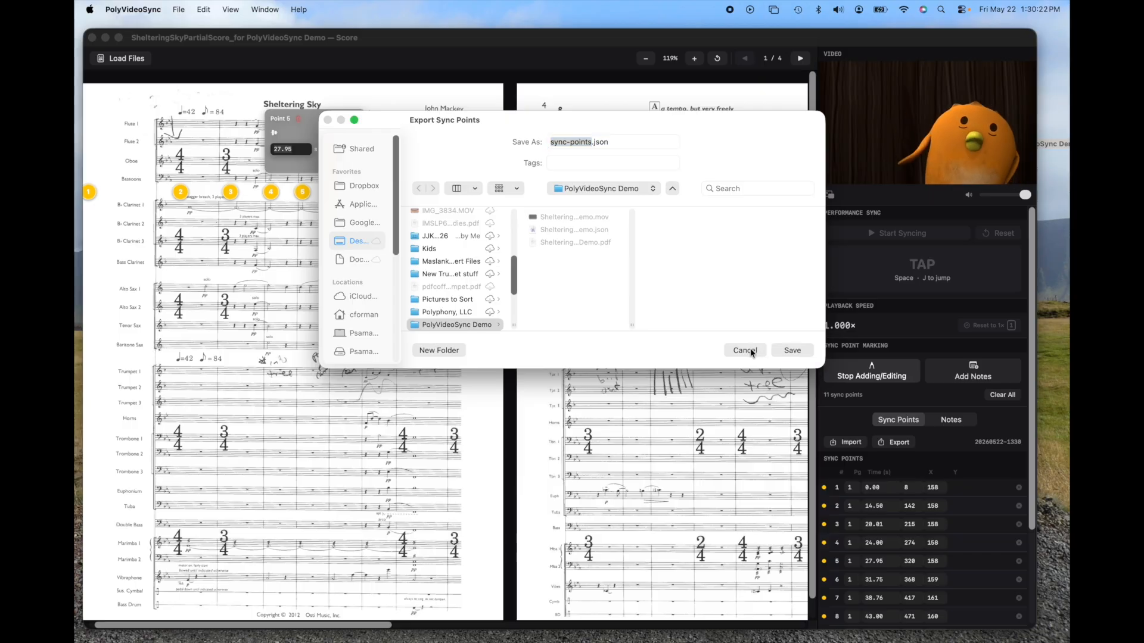
left_click(744, 351)
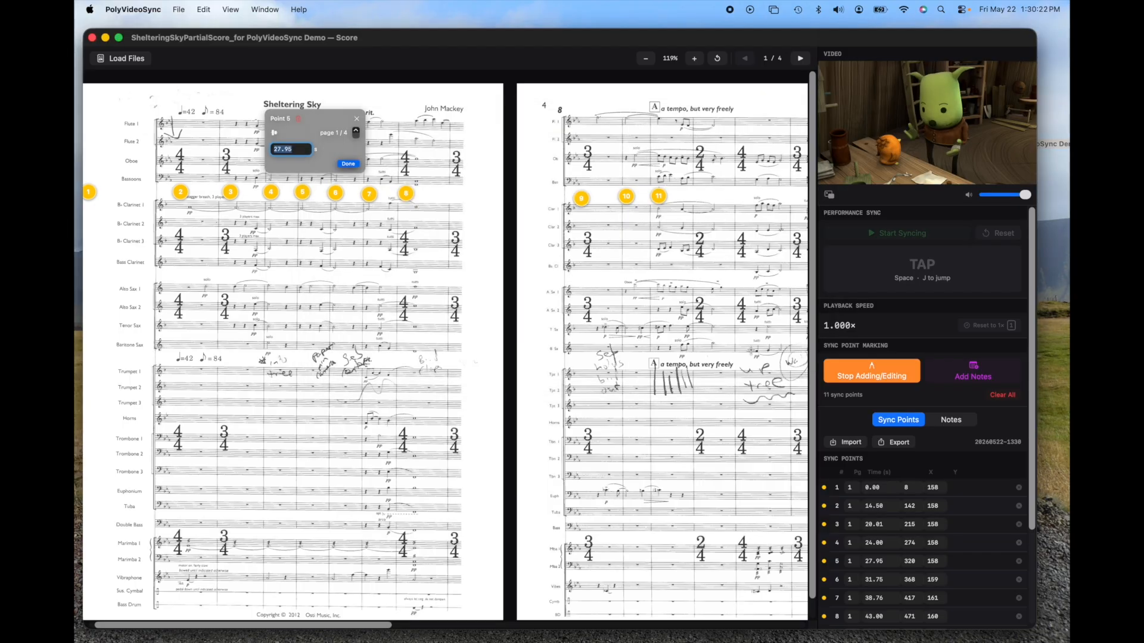
left_click(850, 443)
left_click(499, 184)
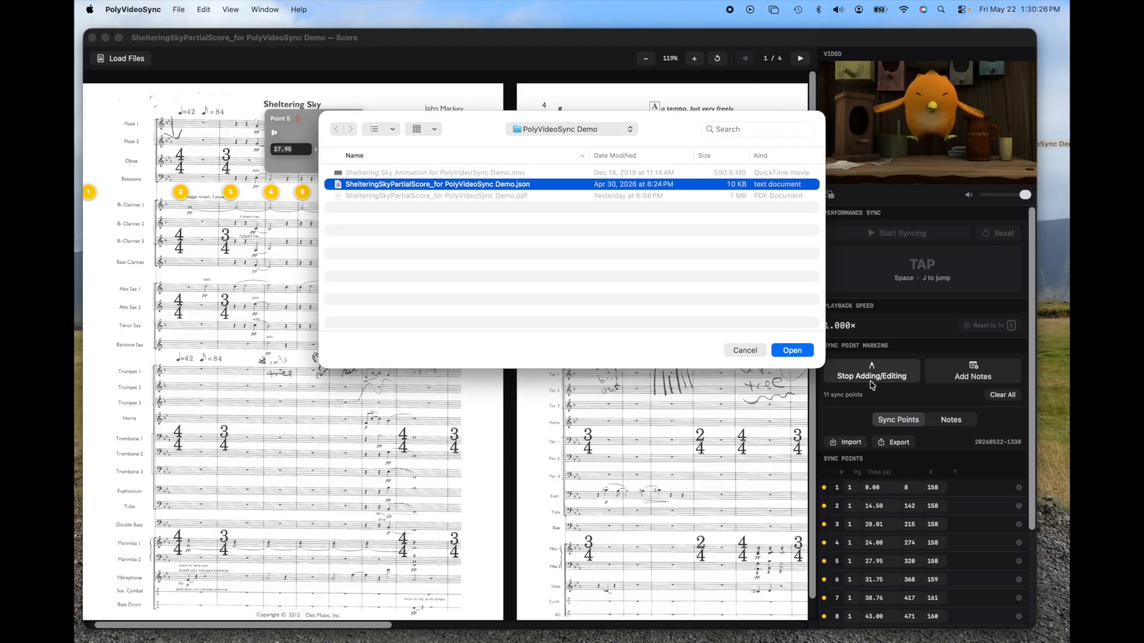
left_click(794, 352)
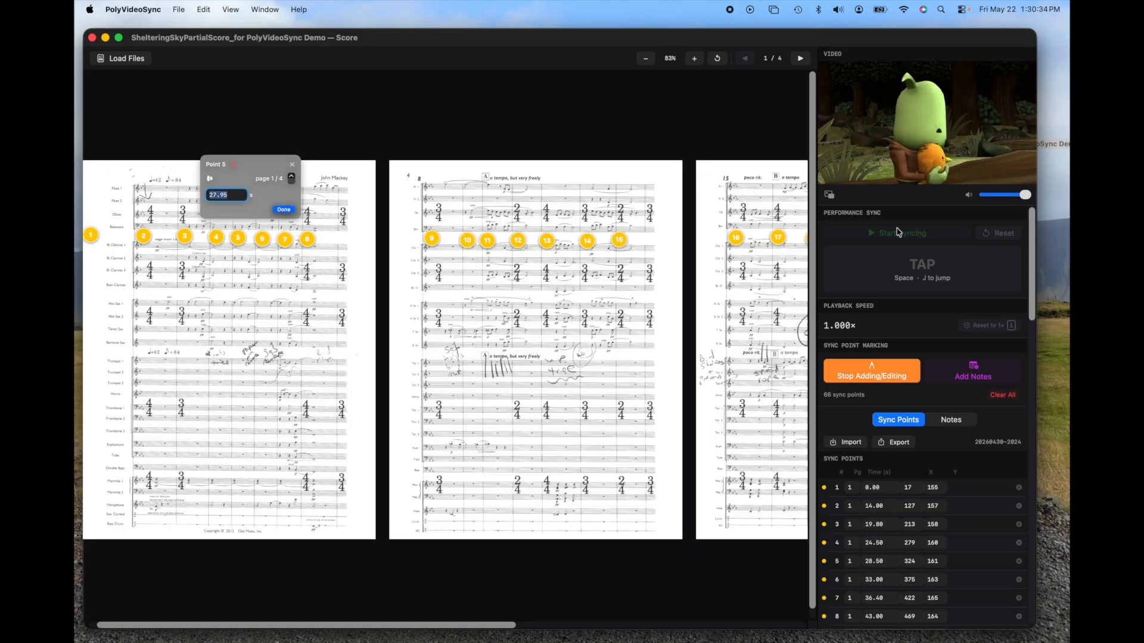
Step: Delete the stray sync point 11 at the top edge of the first score page and stop adding or editing sync points
mouse_move(834, 171)
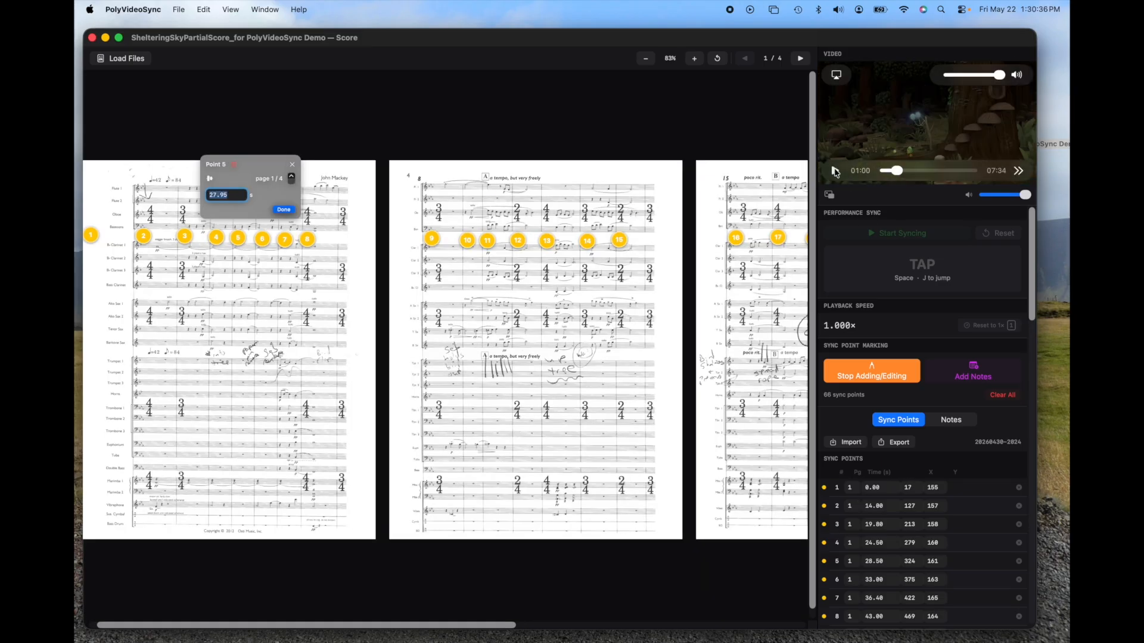
left_click(292, 166)
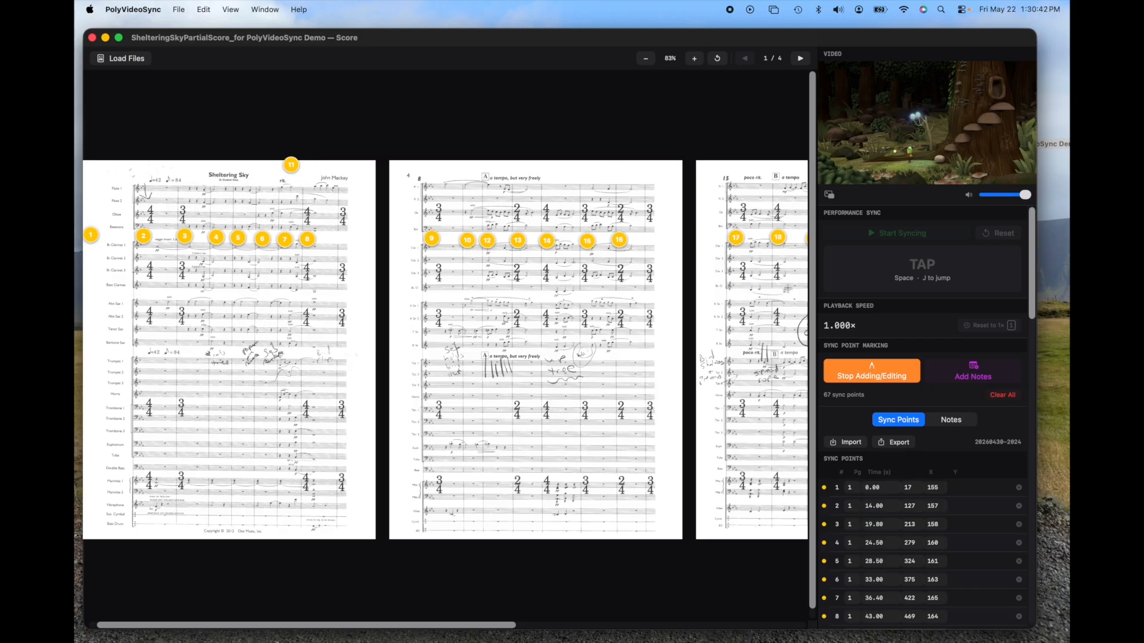
left_click(293, 167)
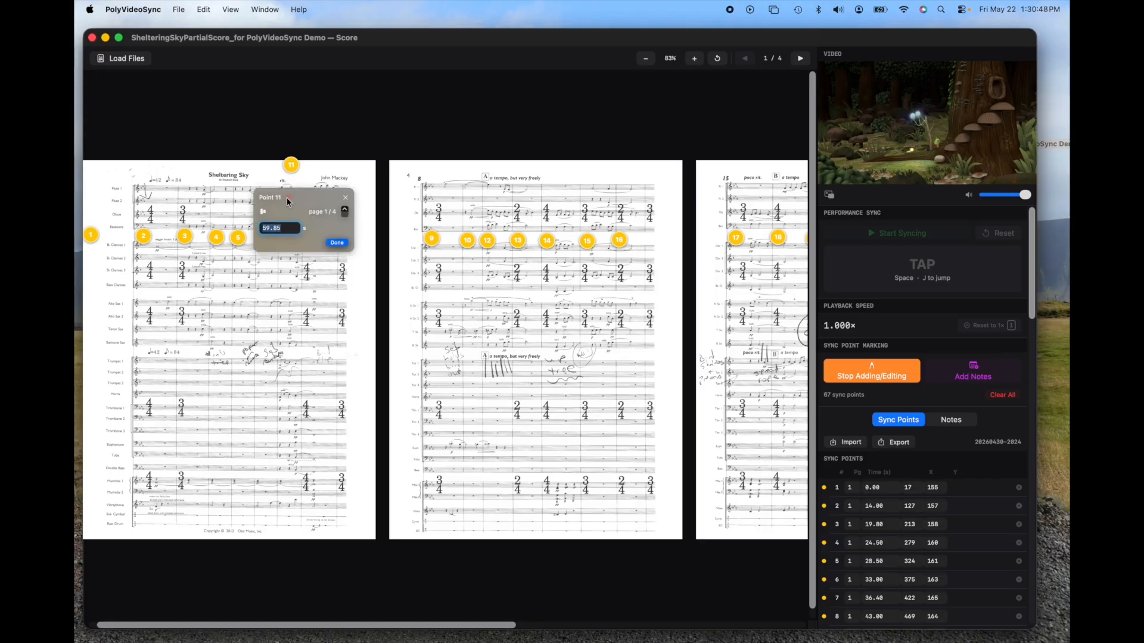
left_click(290, 198)
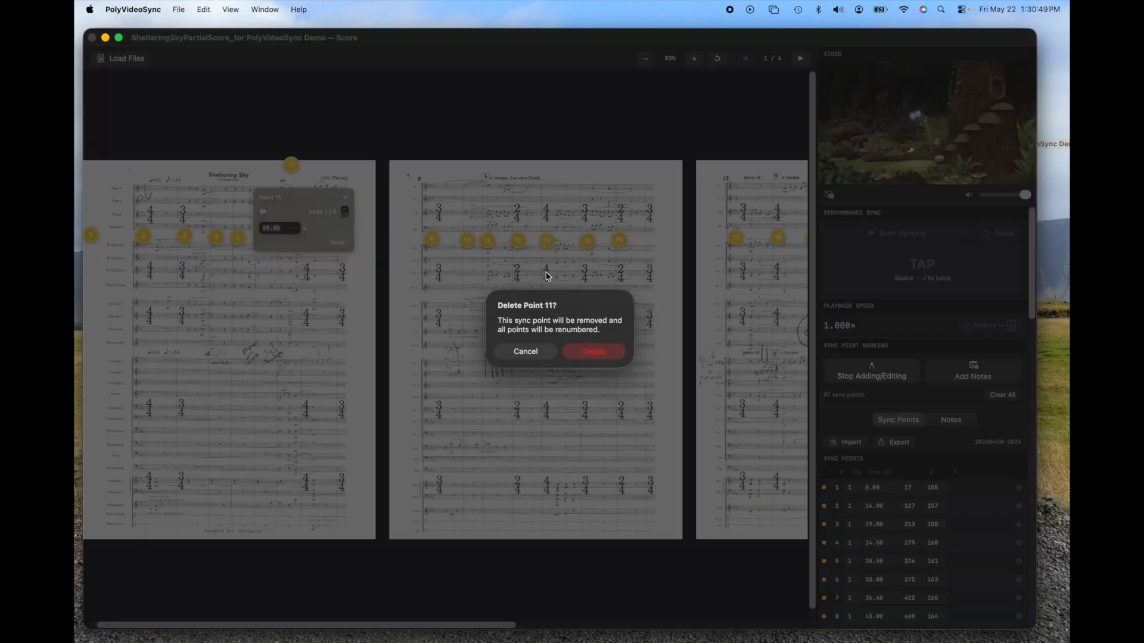
left_click(593, 354)
left_click(593, 354)
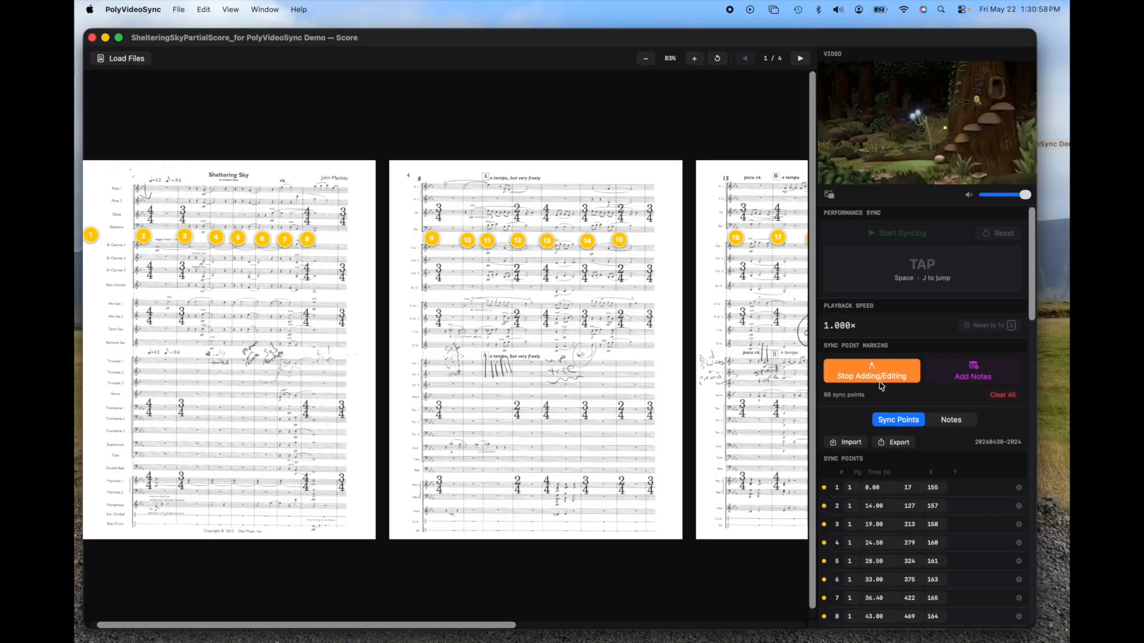
left_click(871, 371)
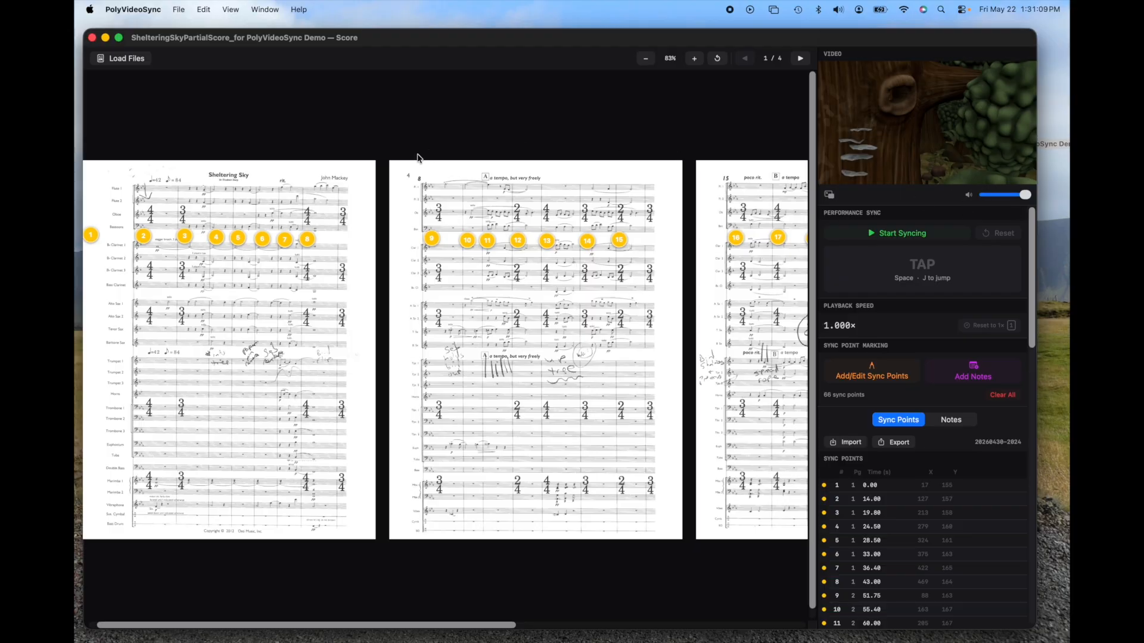
Step: Enlarge the score to 158% and turn the video player's own volume all the way down
left_click(696, 62)
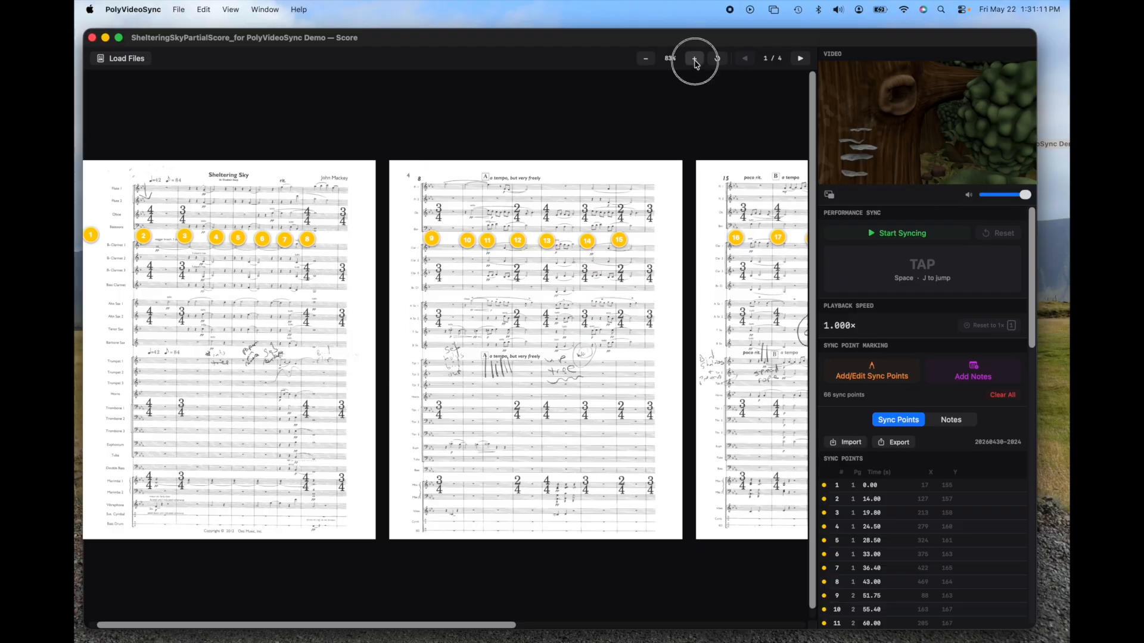
left_click(696, 62)
left_click(695, 62)
left_click(696, 62)
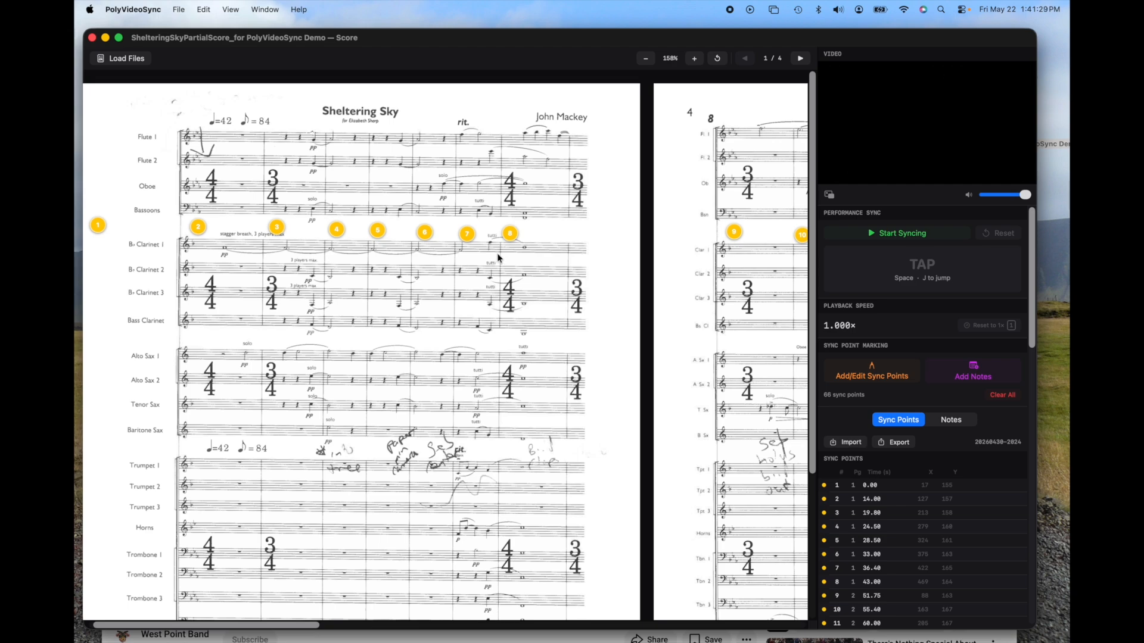
mouse_move(835, 74)
mouse_move(872, 154)
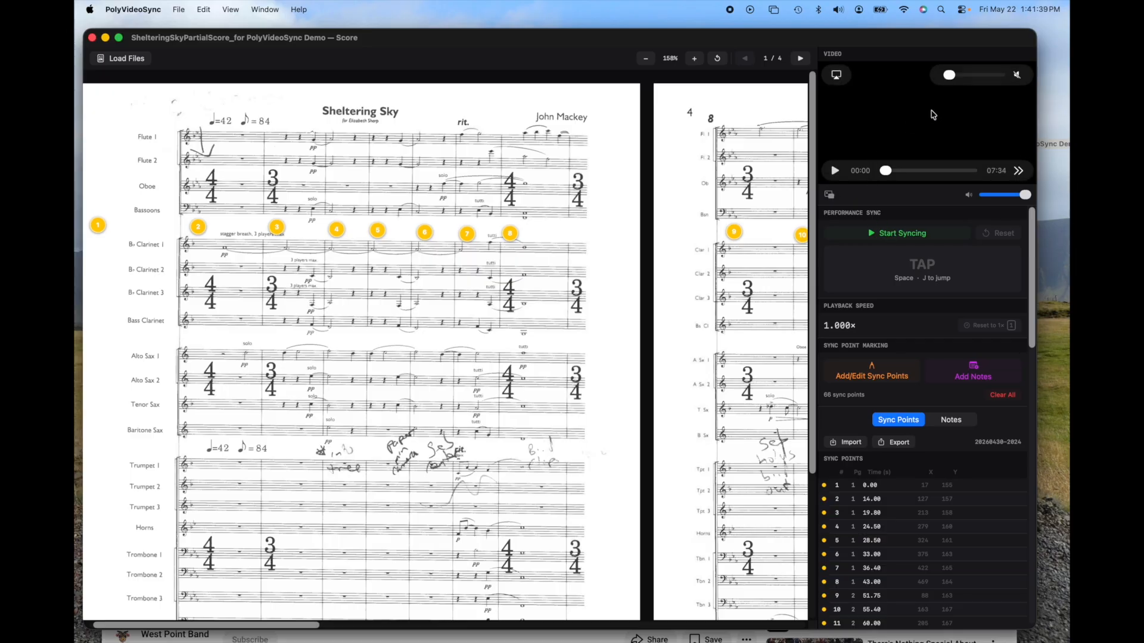
left_click(954, 76)
mouse_move(956, 81)
left_mouse_down()
mouse_move(1013, 73)
mouse_move(939, 82)
left_mouse_up()
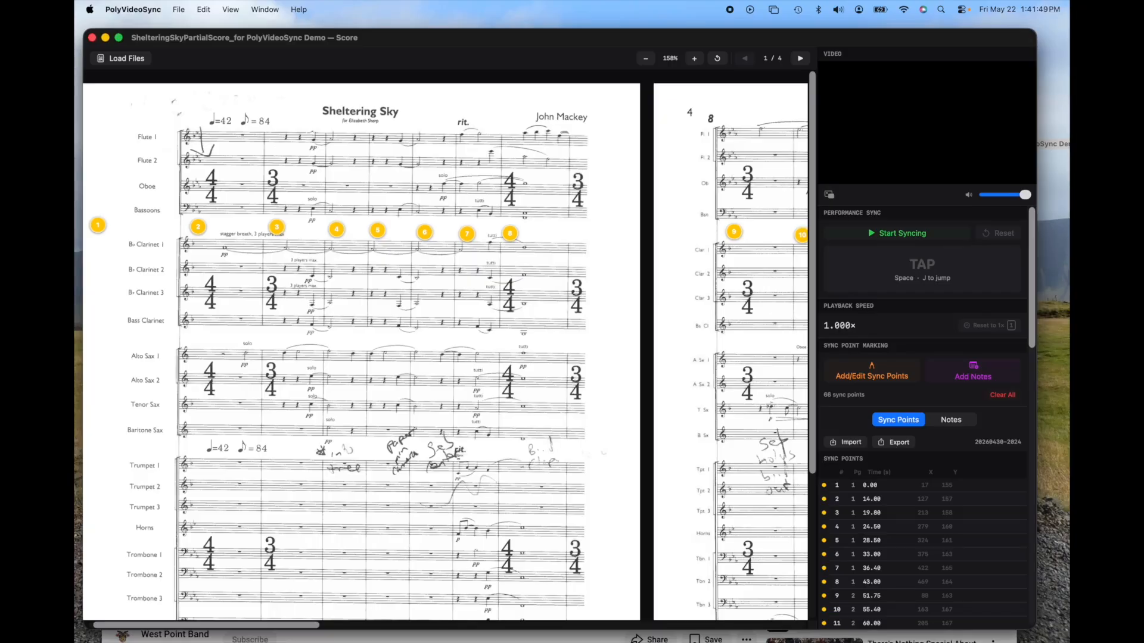
Step: Look at the West Point Band recording of Sheltering Sky in Safari and at the synced score pages in PolyVideoSync
left_click(509, 633)
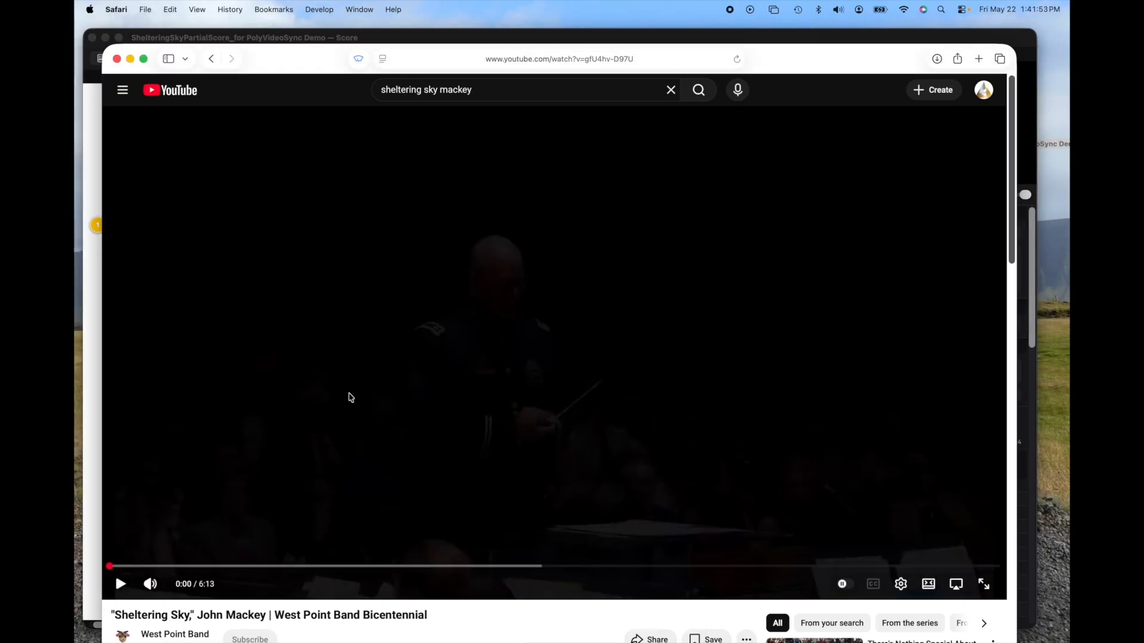
left_click(96, 384)
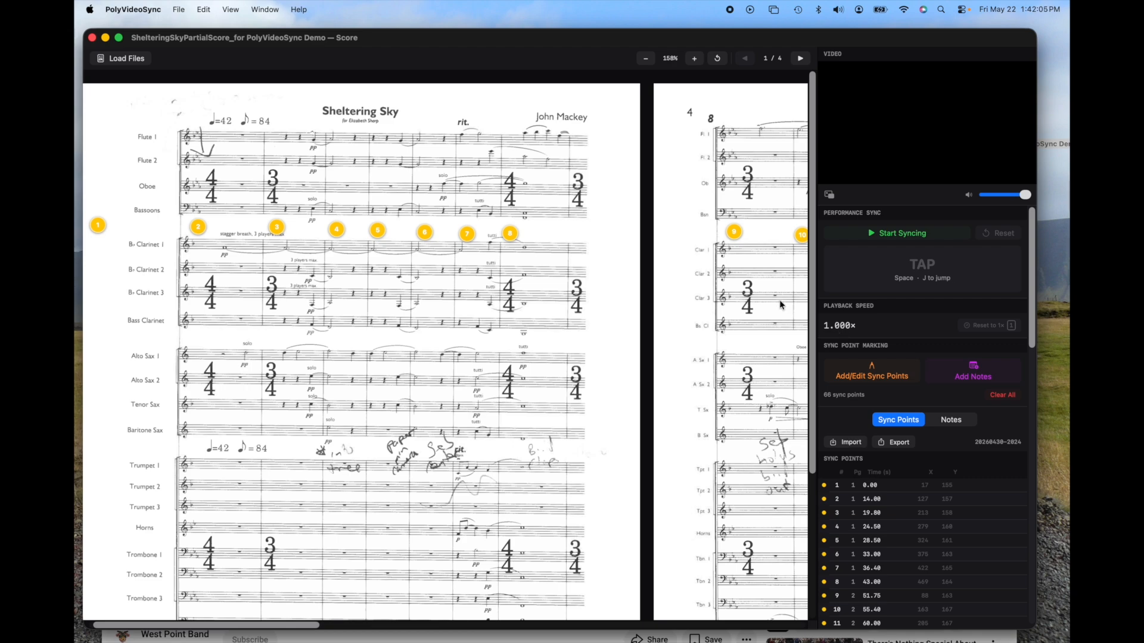
scroll(728, 293, "right", 5)
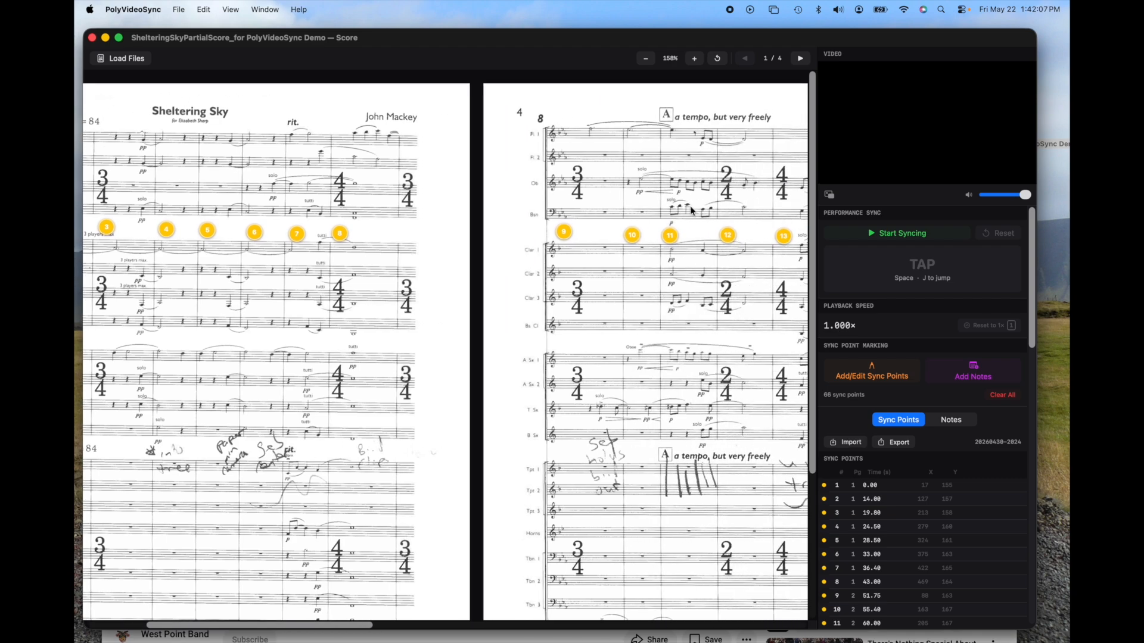
scroll(664, 326, "left", 3)
scroll(665, 325, "left", 5)
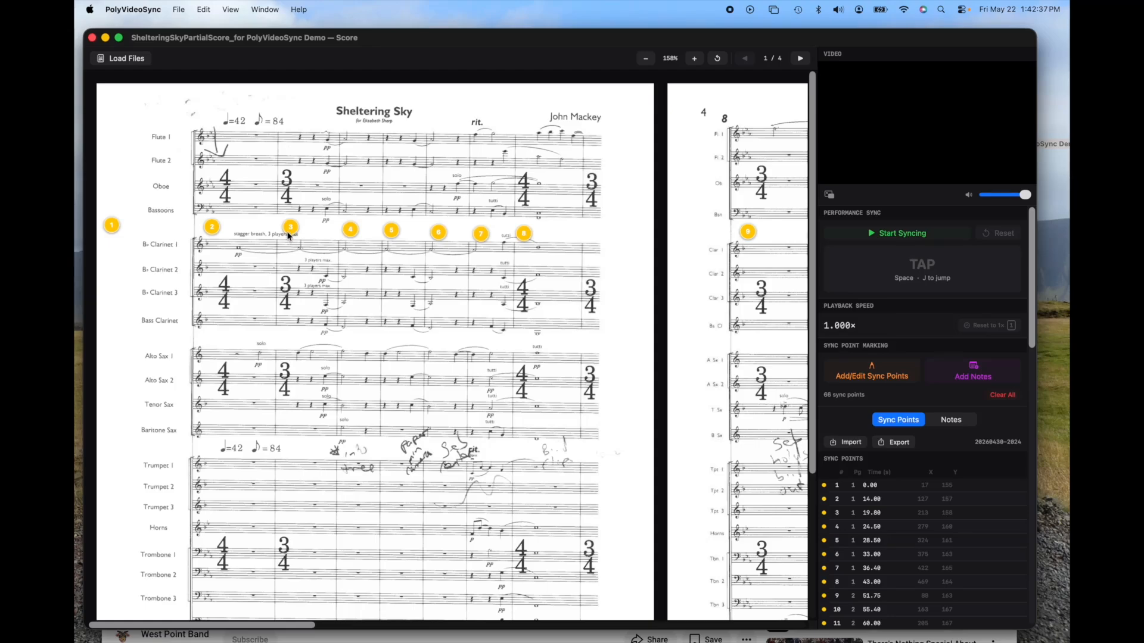
Step: Start performance syncing, play the West Point Band recording of Sheltering Sky in Safari, and return to PolyVideoSync
left_click(883, 235)
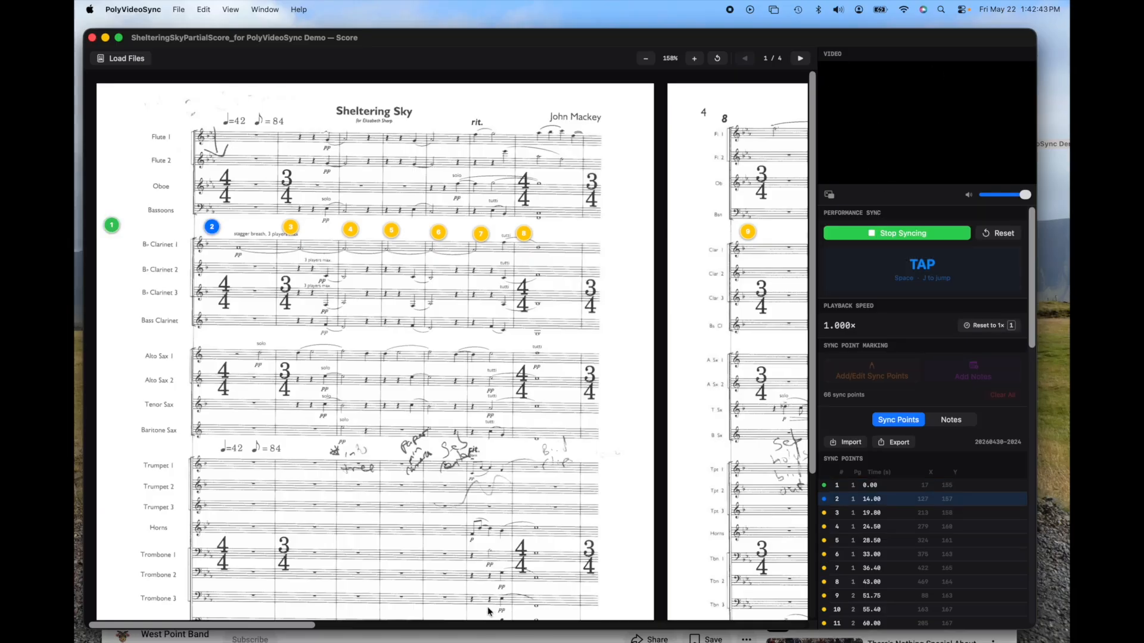
left_click(411, 640)
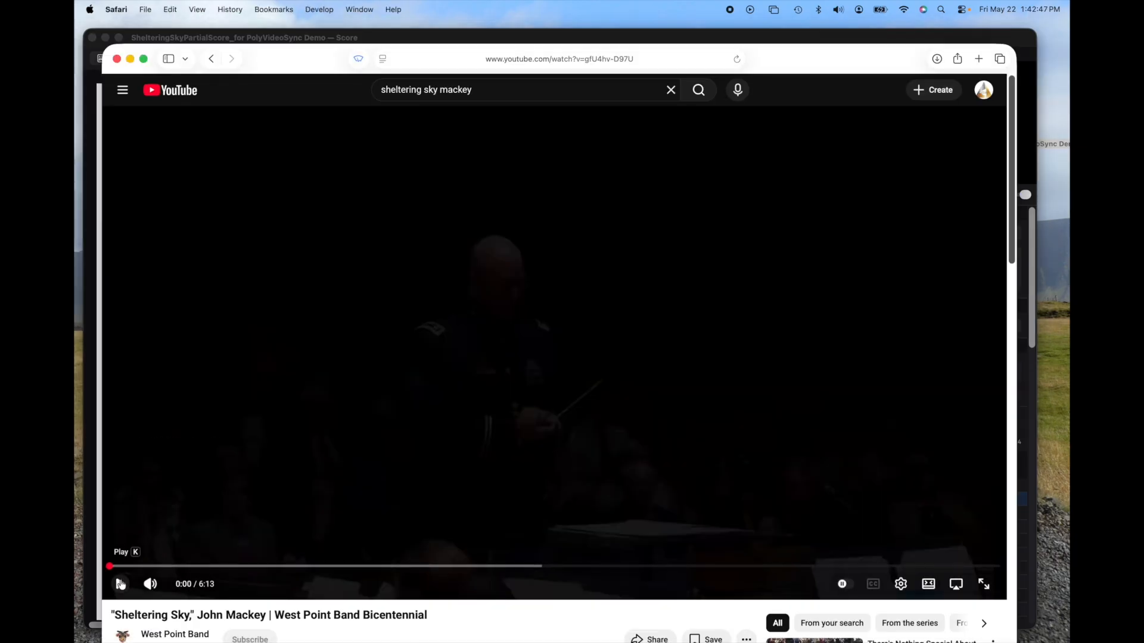
left_click(120, 584)
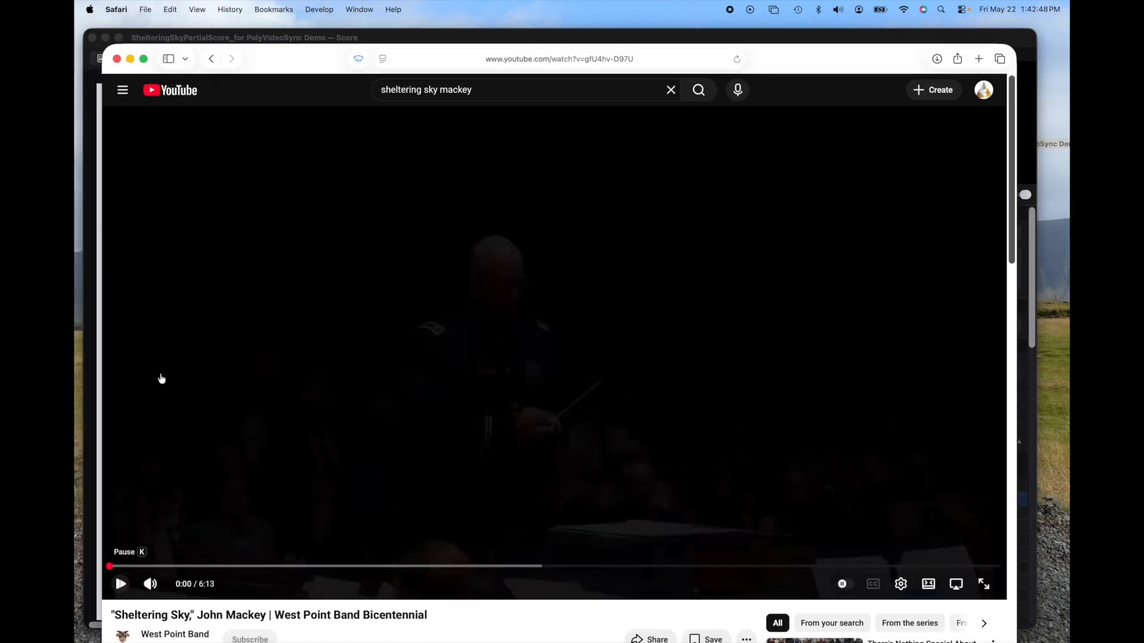
left_click(407, 37)
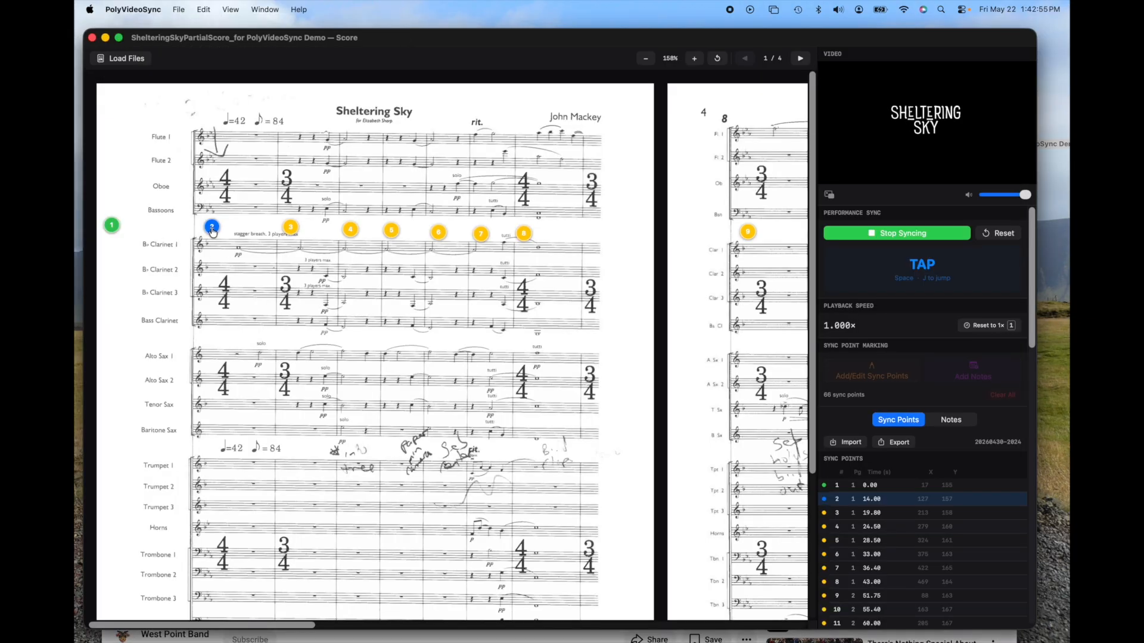
Step: Tap sync points 2 to 9 in time with the band recording so the video follows the performance
key("space")
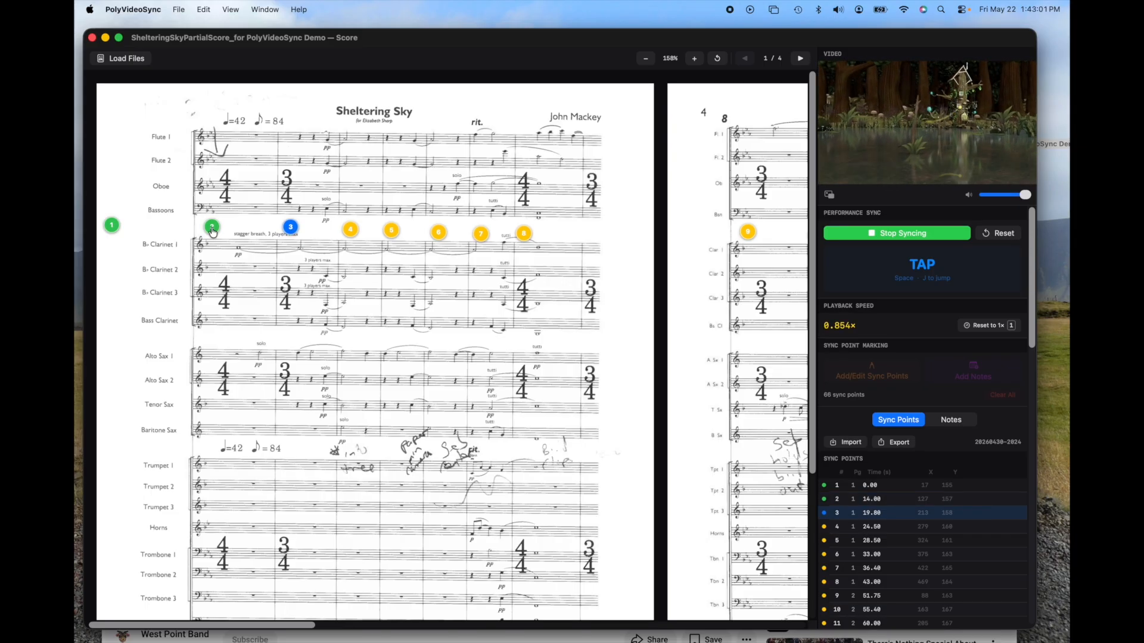
key("space")
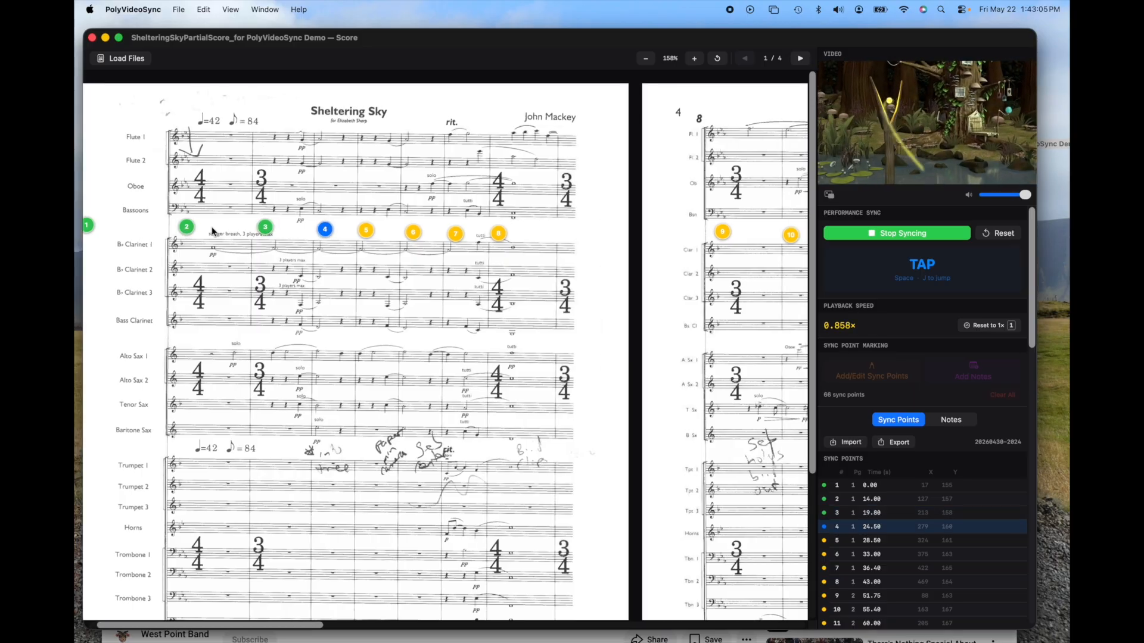
key("space")
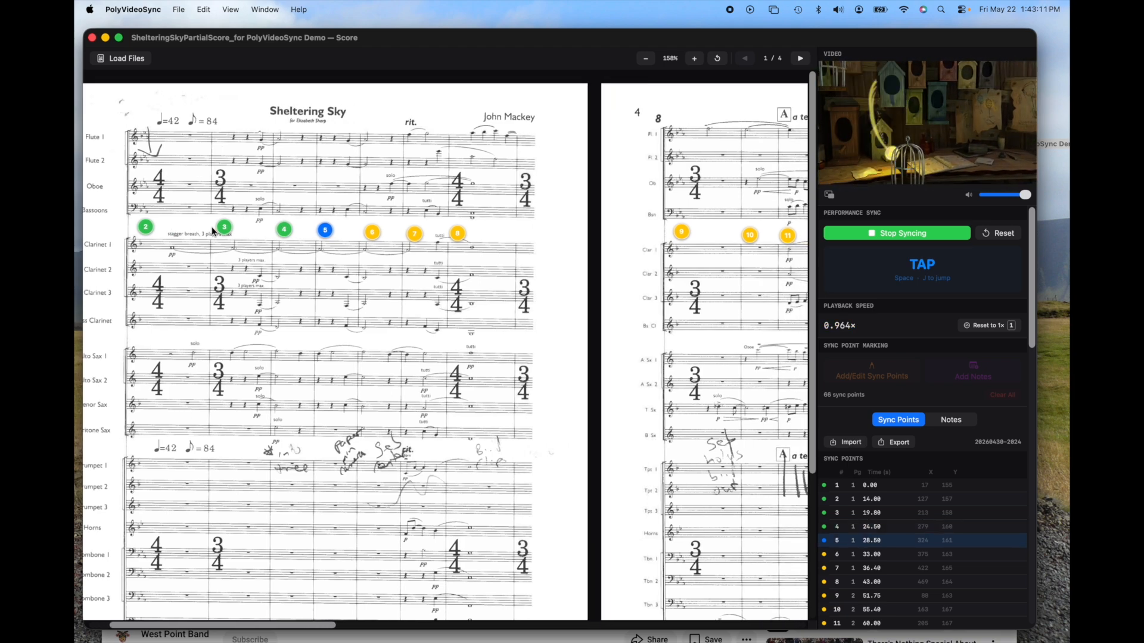
key("space")
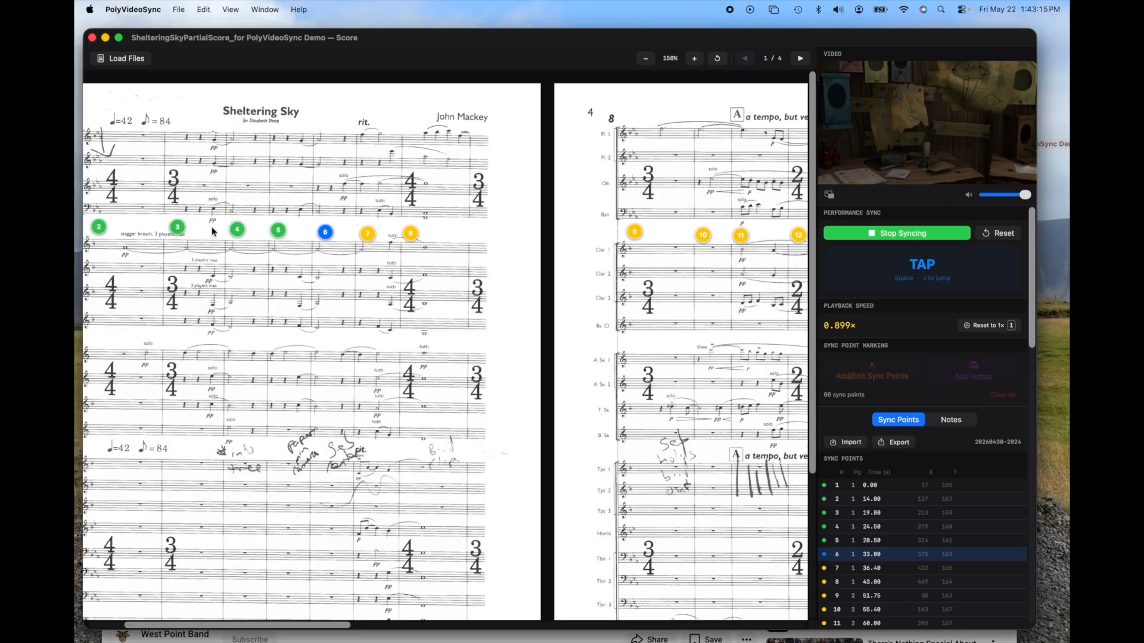
key("space")
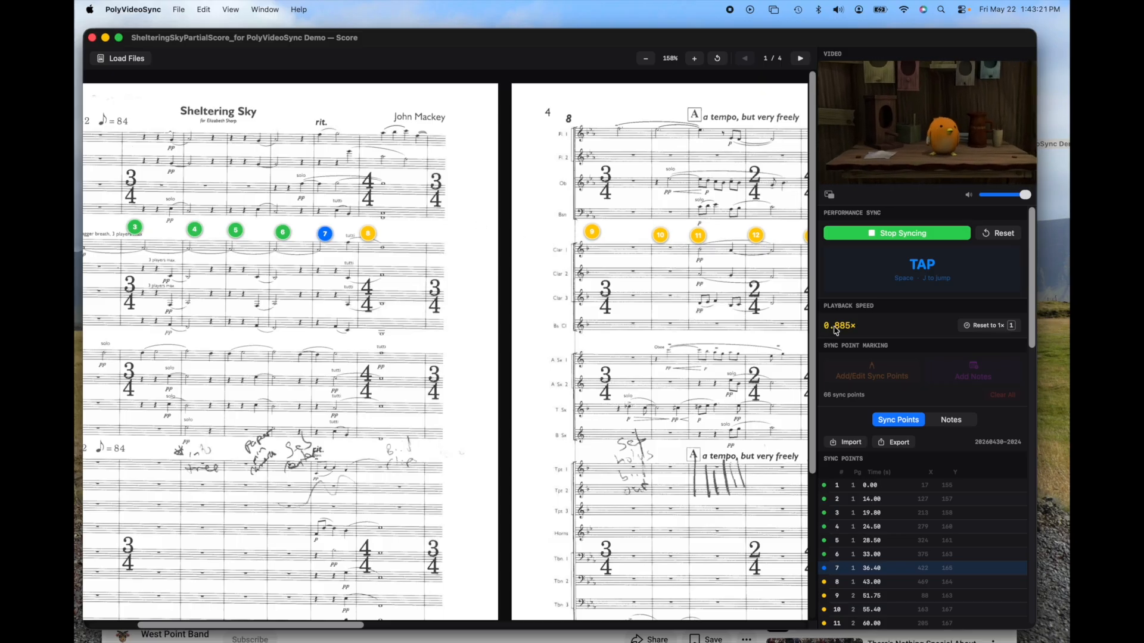
key("space")
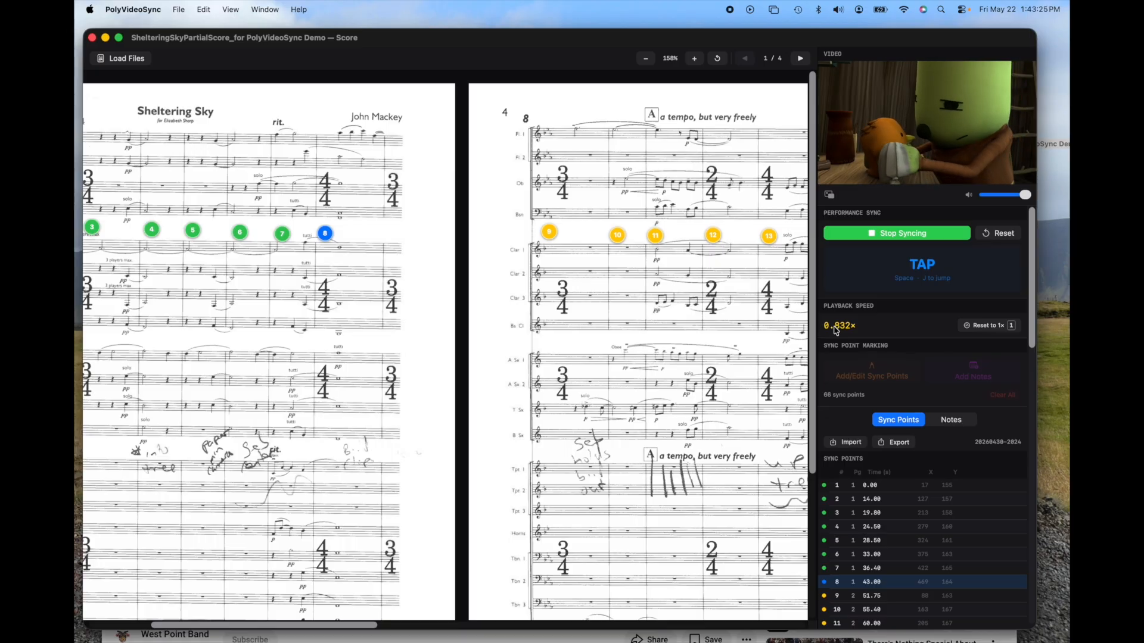
key("space")
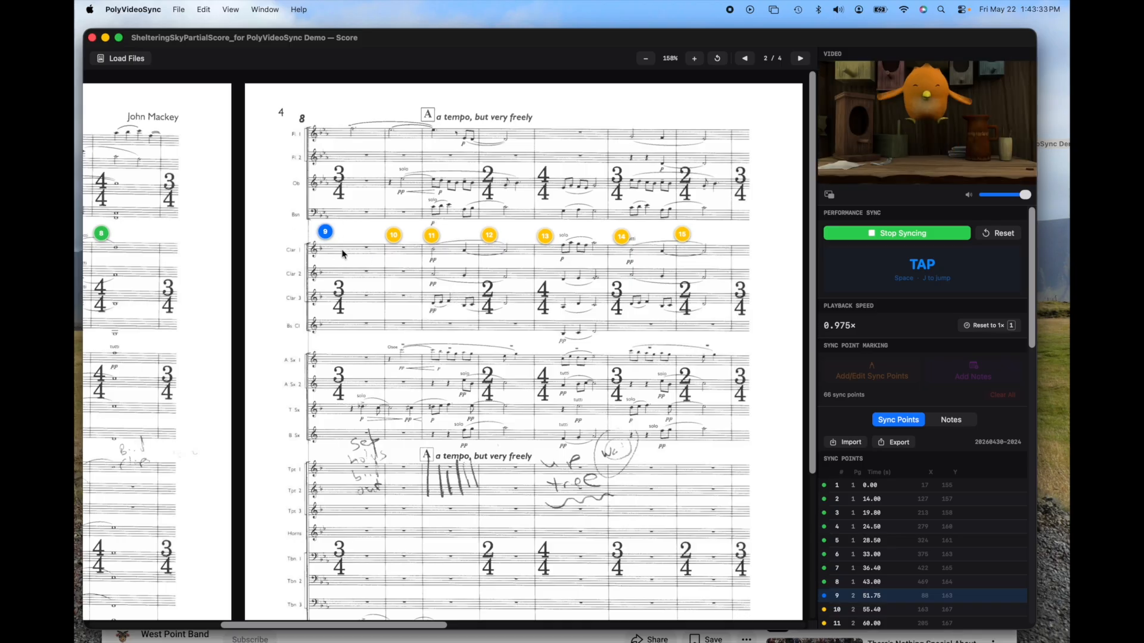
key("space")
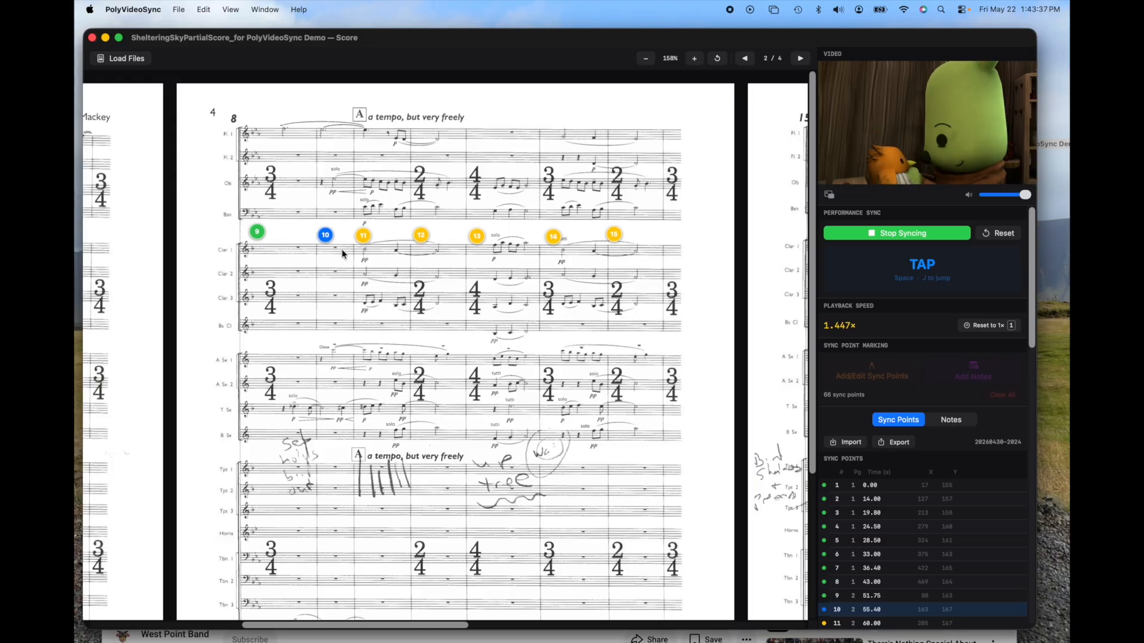
Step: Tap sync points 10 to 14 in time with the band recording so the video keeps following the performance
key("space")
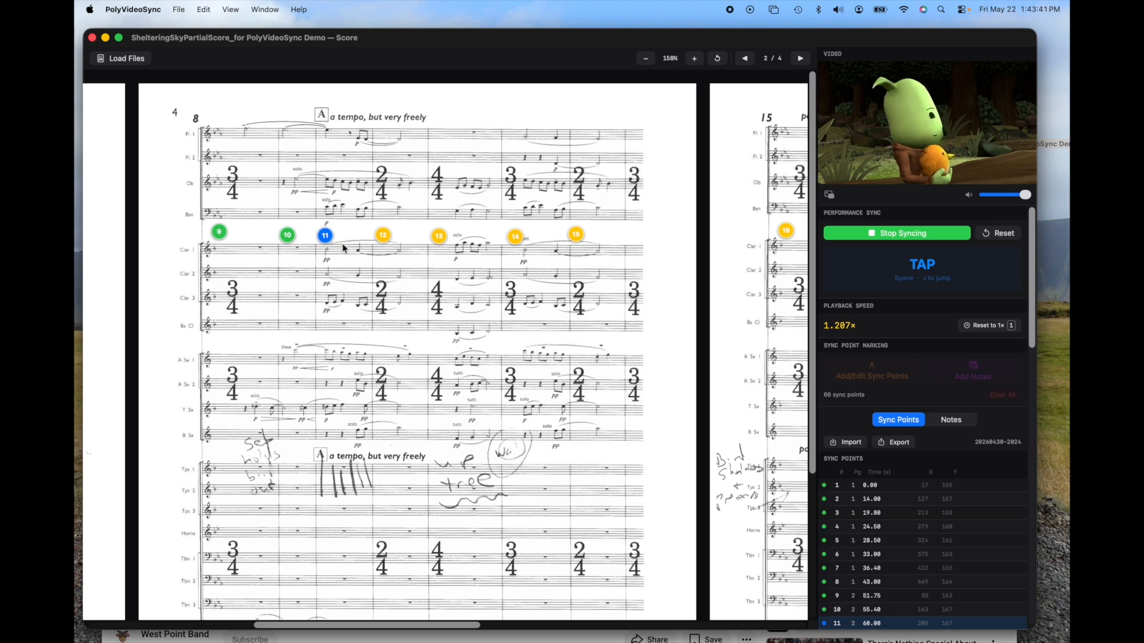
key("space")
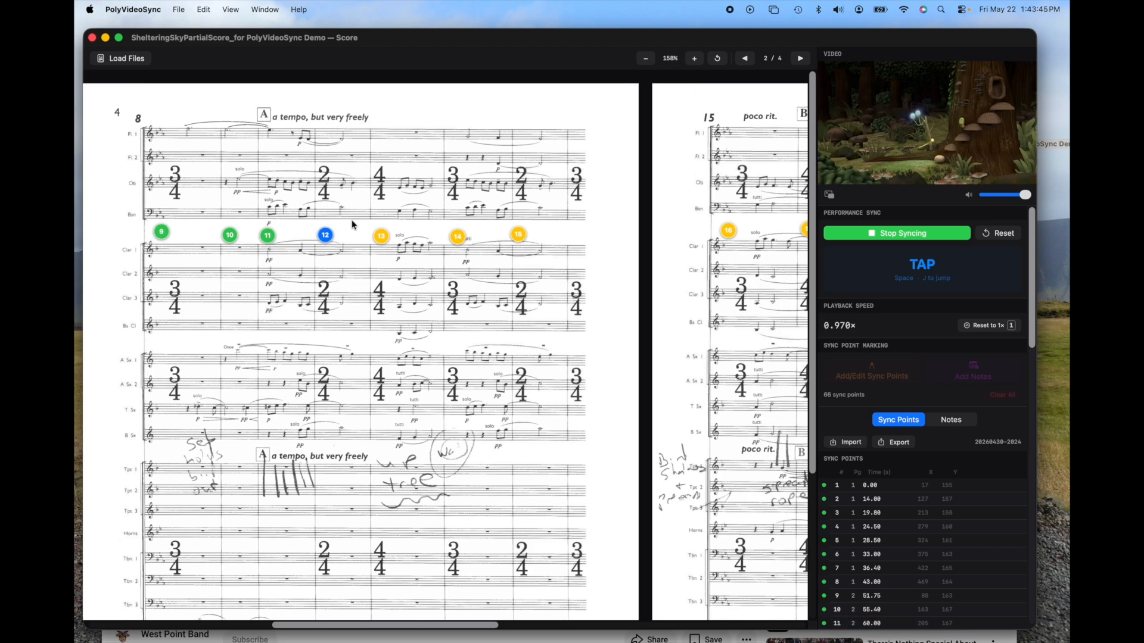
key("space")
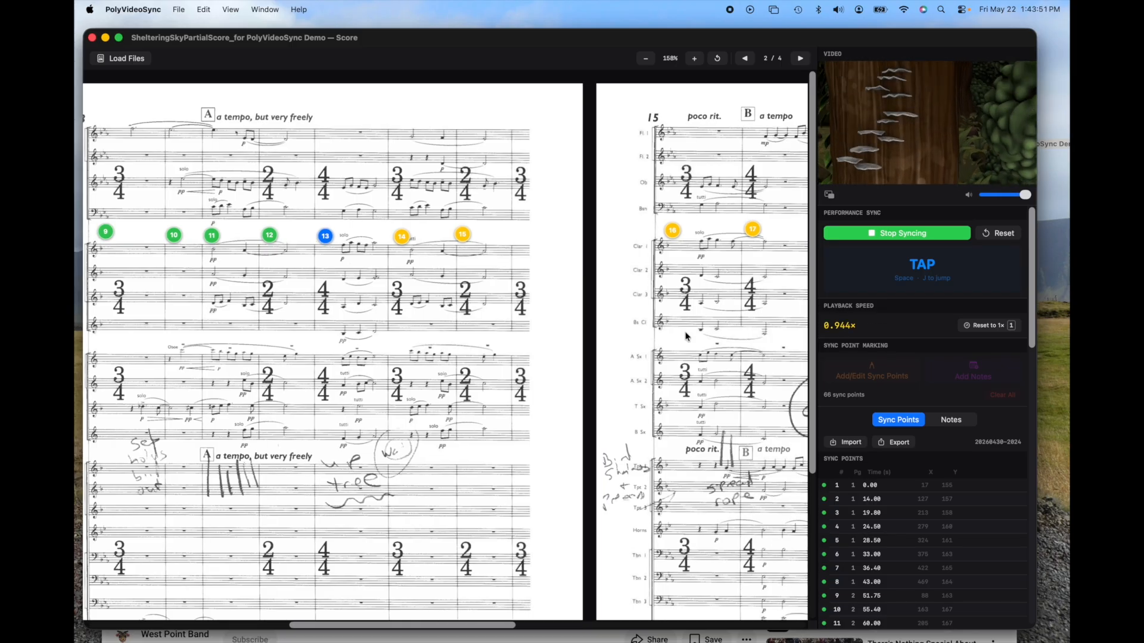
key("space")
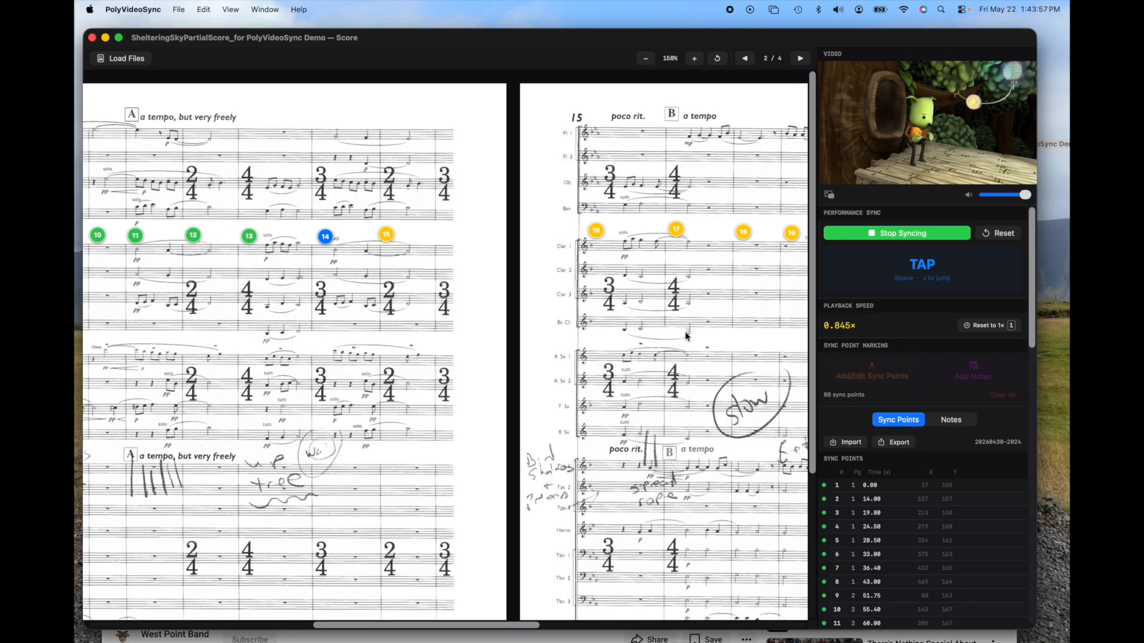
key("space")
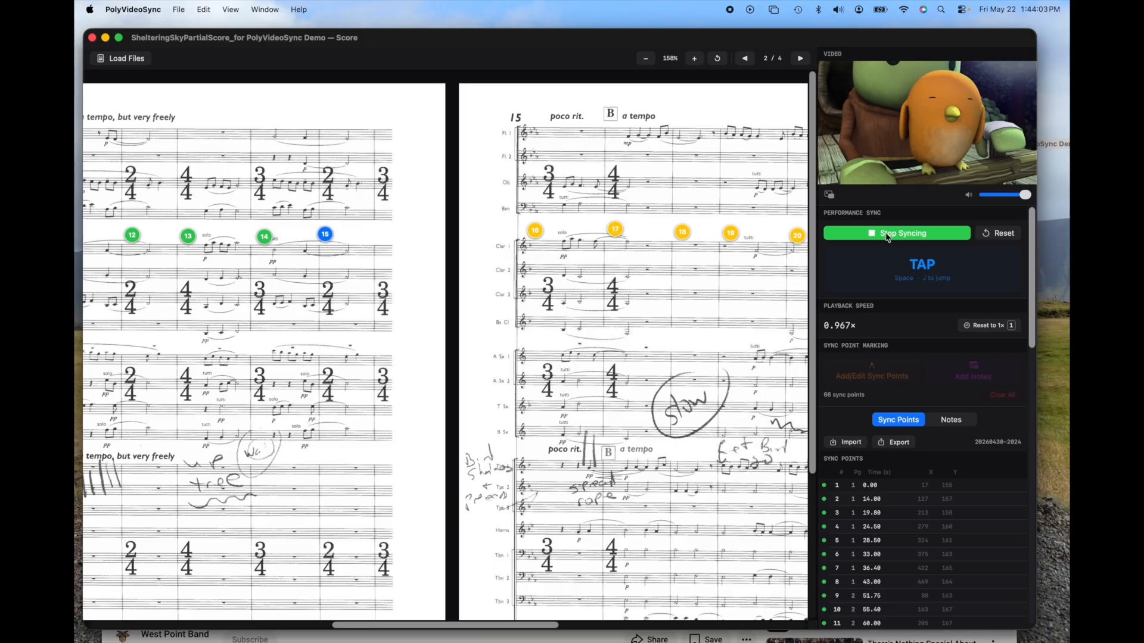
Step: Jump the synced video ahead to sync point 22 and on to sync point 23 at rehearsal mark C in the score
scroll(706, 283, "right", 9)
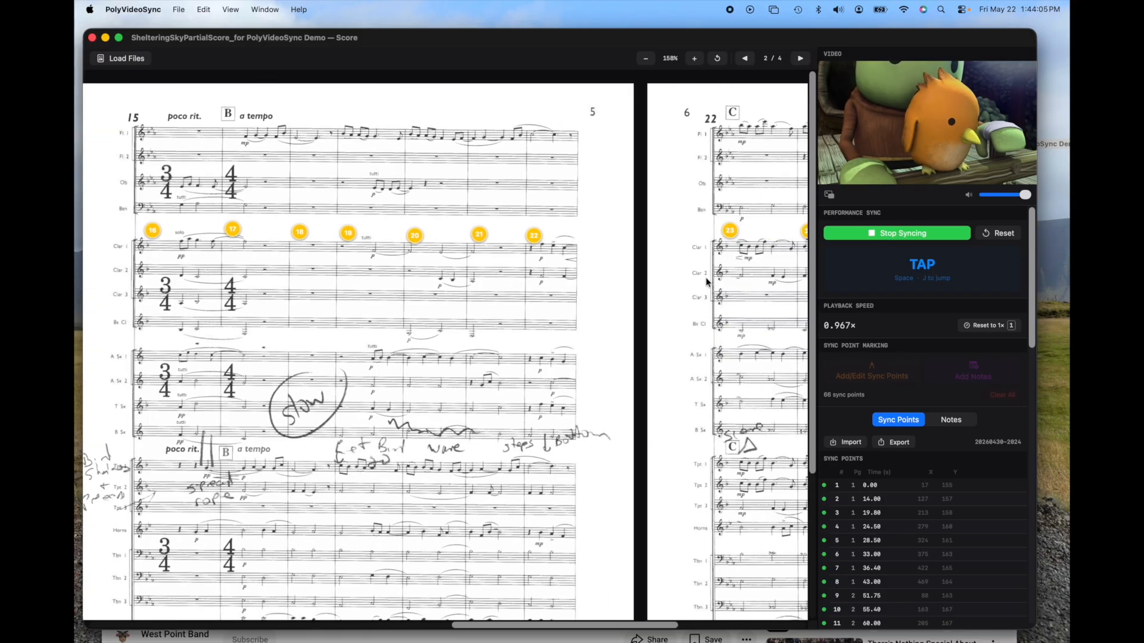
scroll(706, 282, "right", 3)
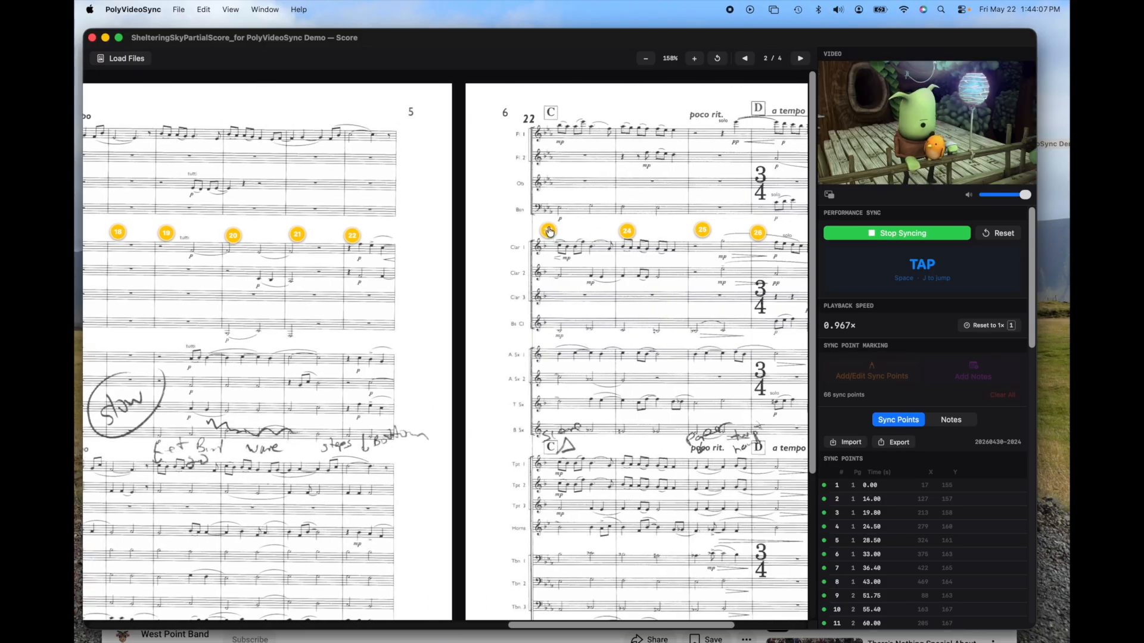
left_click(353, 238)
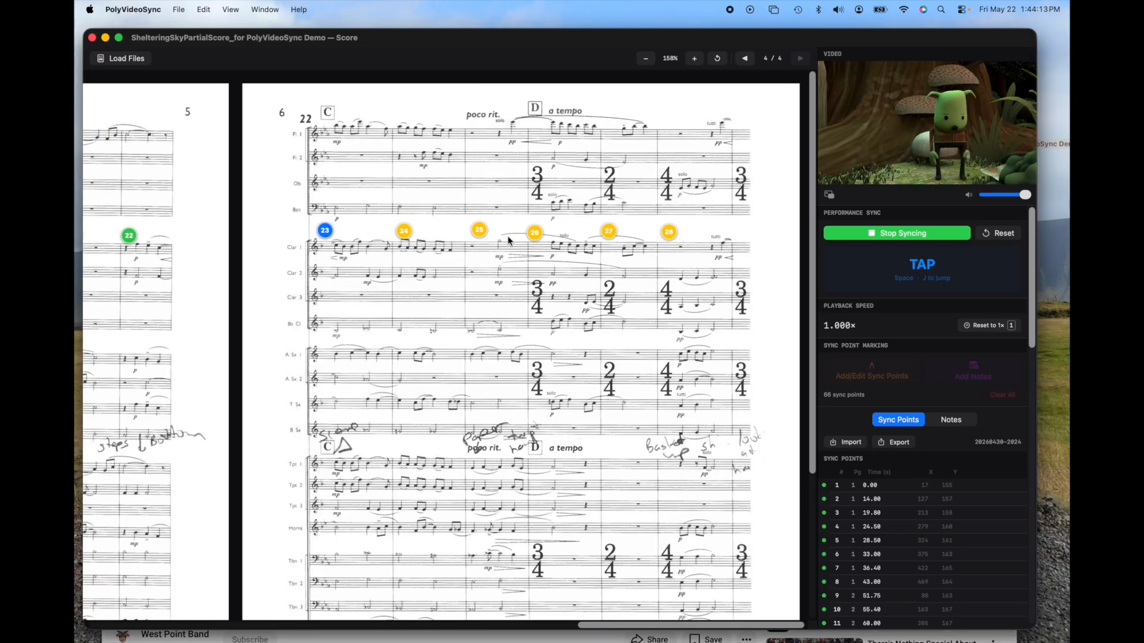
left_click(323, 236)
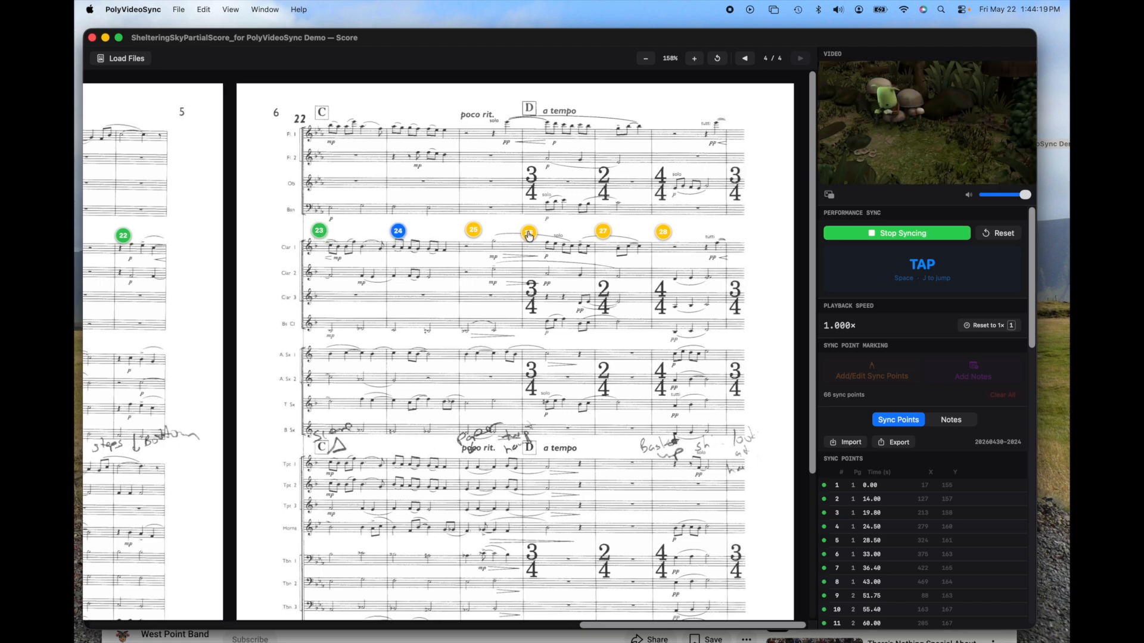
Step: Pause the West Point Band recording in Safari, and stop performance syncing back in PolyVideoSync
left_click(536, 640)
left_click(524, 284)
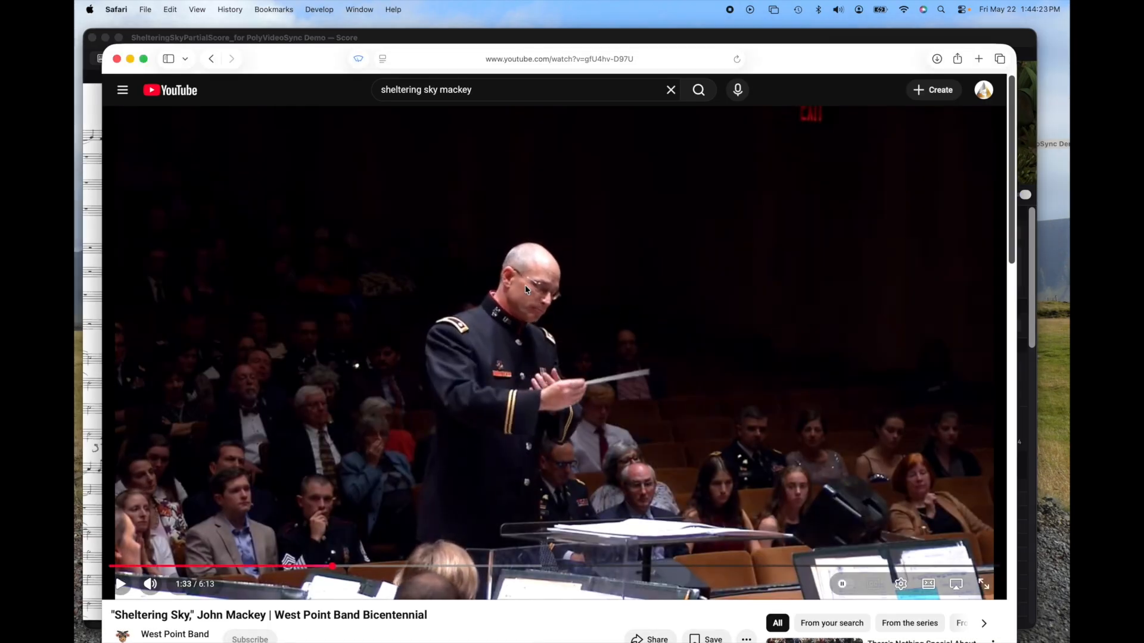
left_click(594, 32)
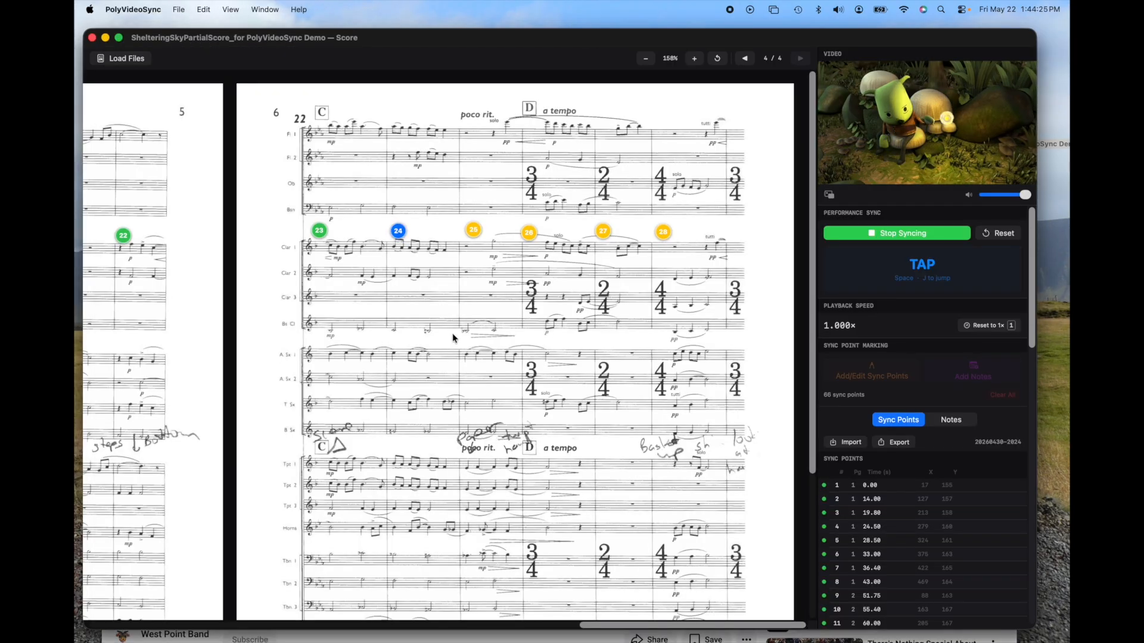
left_click(882, 235)
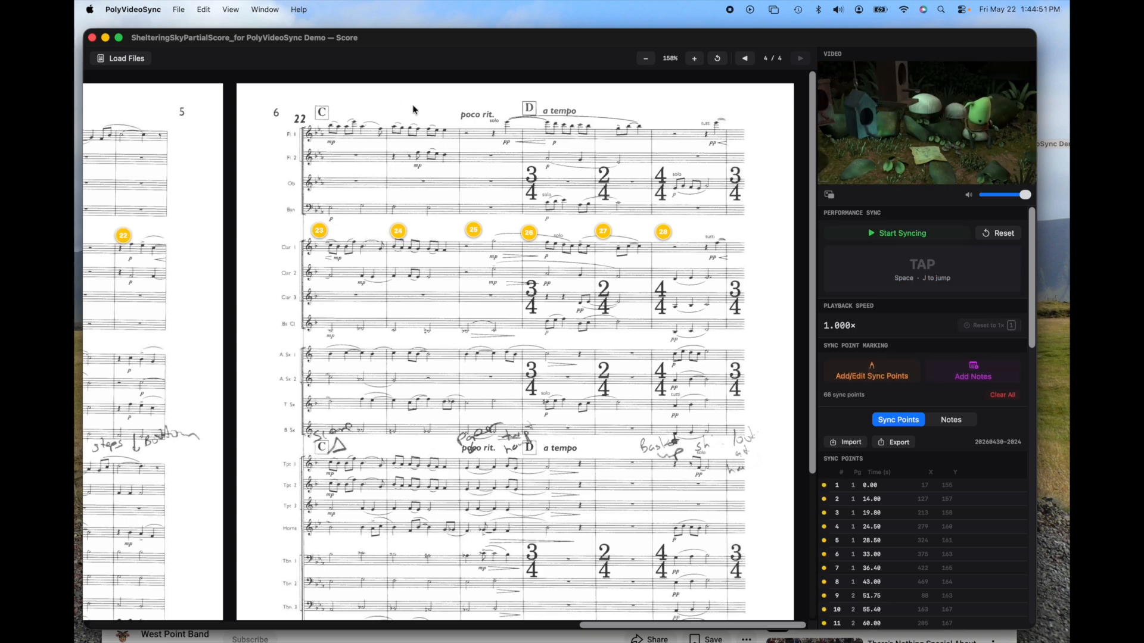